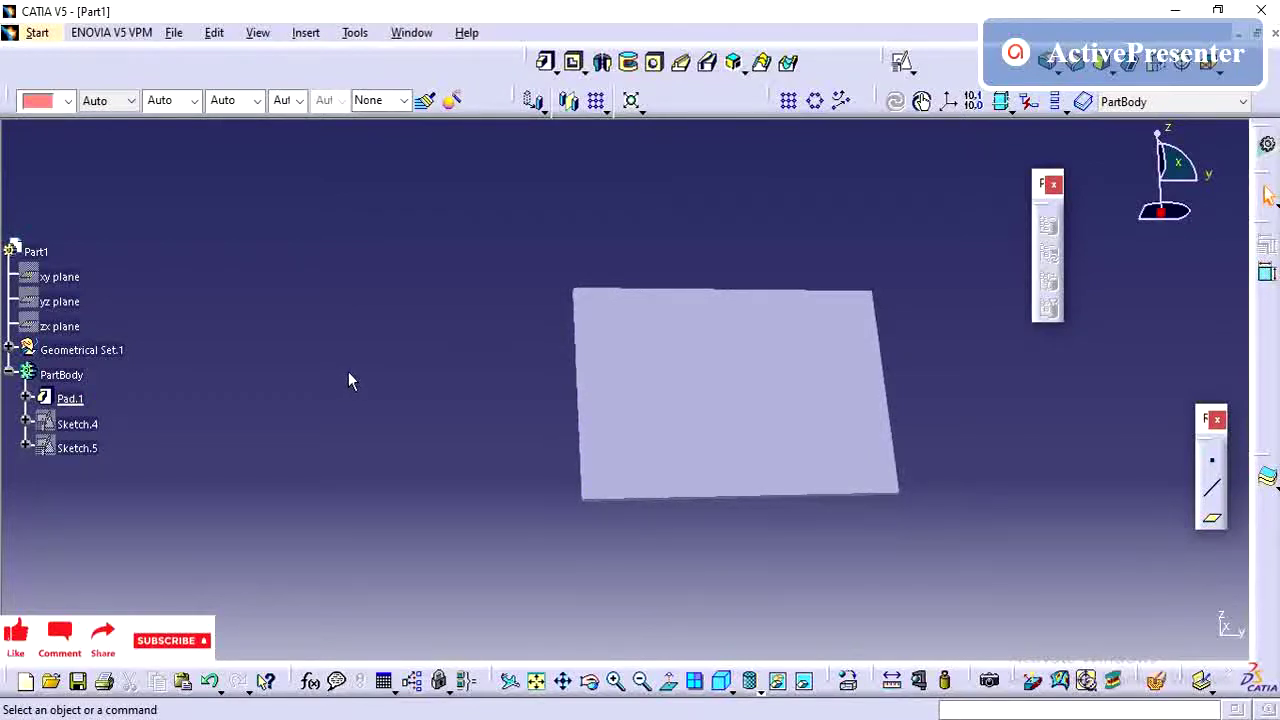
Check in the part infrastructure display options that parameters are set to show in the specification tree, and confirm the options.
{"action": "mouse_move", "coordinate": [371, 374]}
{"action": "middle_mouse_down"}
{"action": "mouse_move", "coordinate": [554, 340]}
{"action": "mouse_move", "coordinate": [390, 378]}
{"action": "middle_mouse_up"}
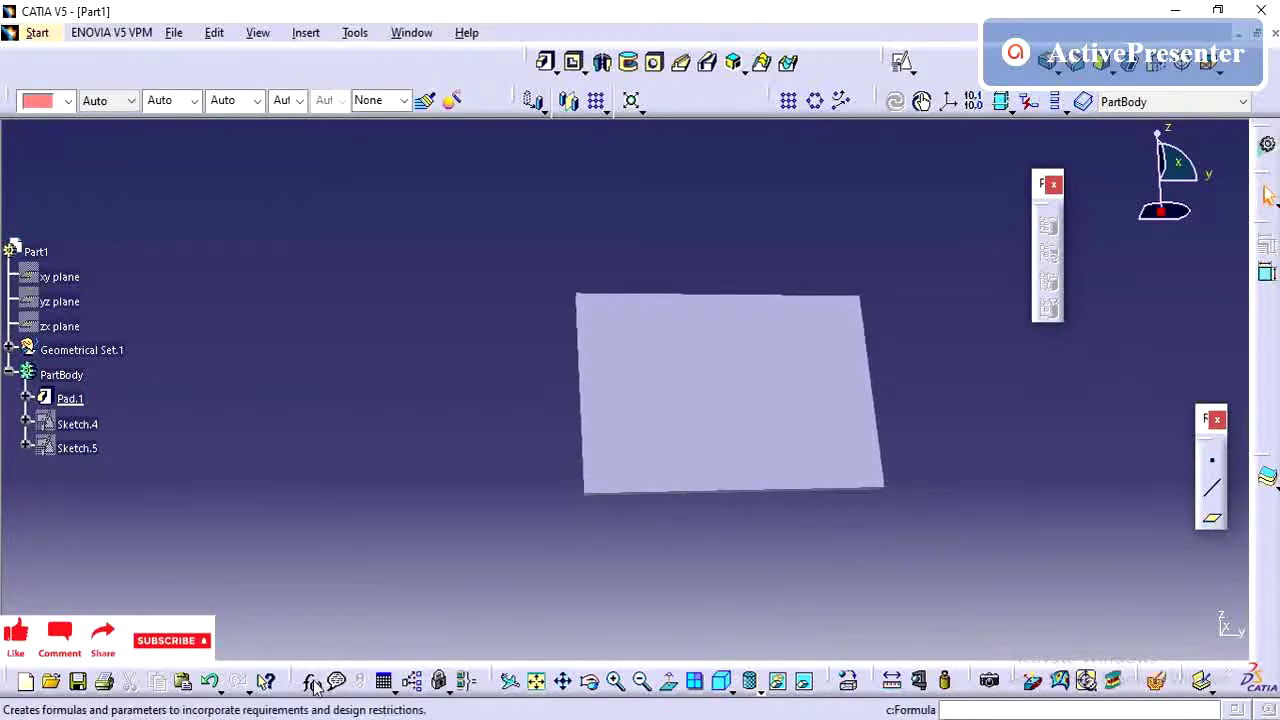
{"action": "left_click", "coordinate": [355, 34]}
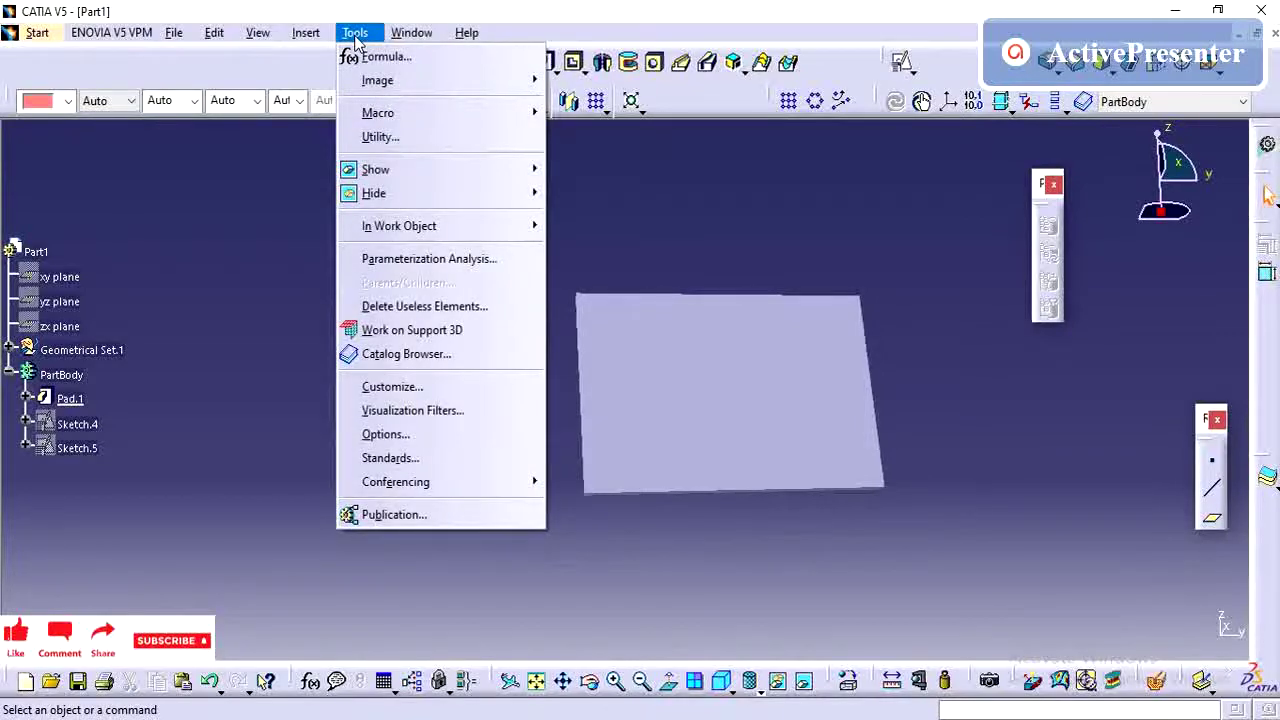
{"action": "left_click", "coordinate": [418, 434]}
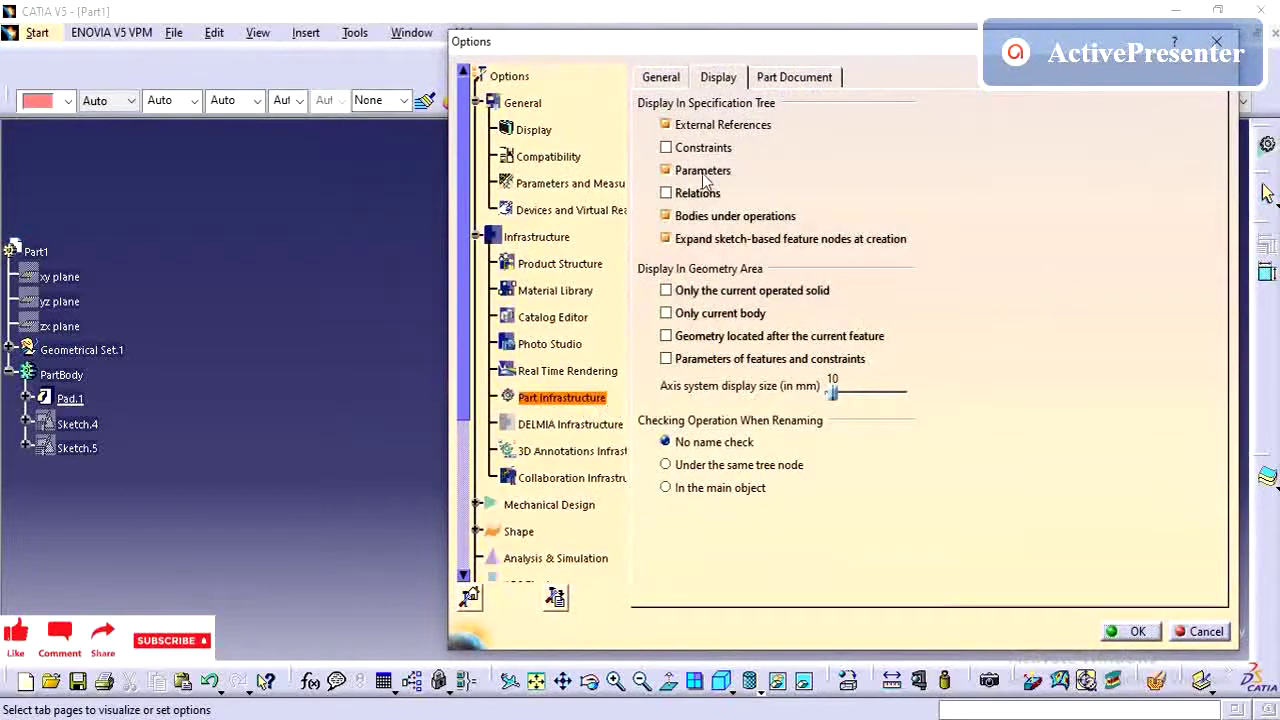
{"action": "mouse_move", "coordinate": [716, 181]}
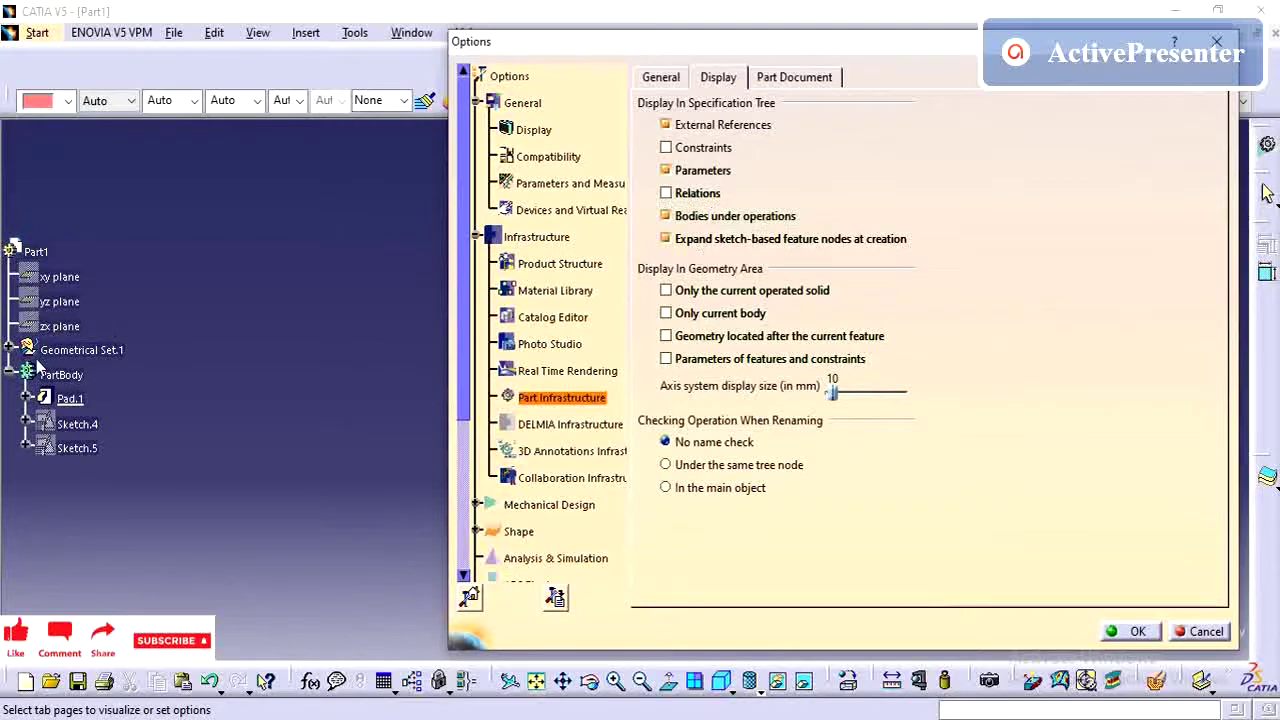
{"action": "left_click", "coordinate": [1134, 631]}
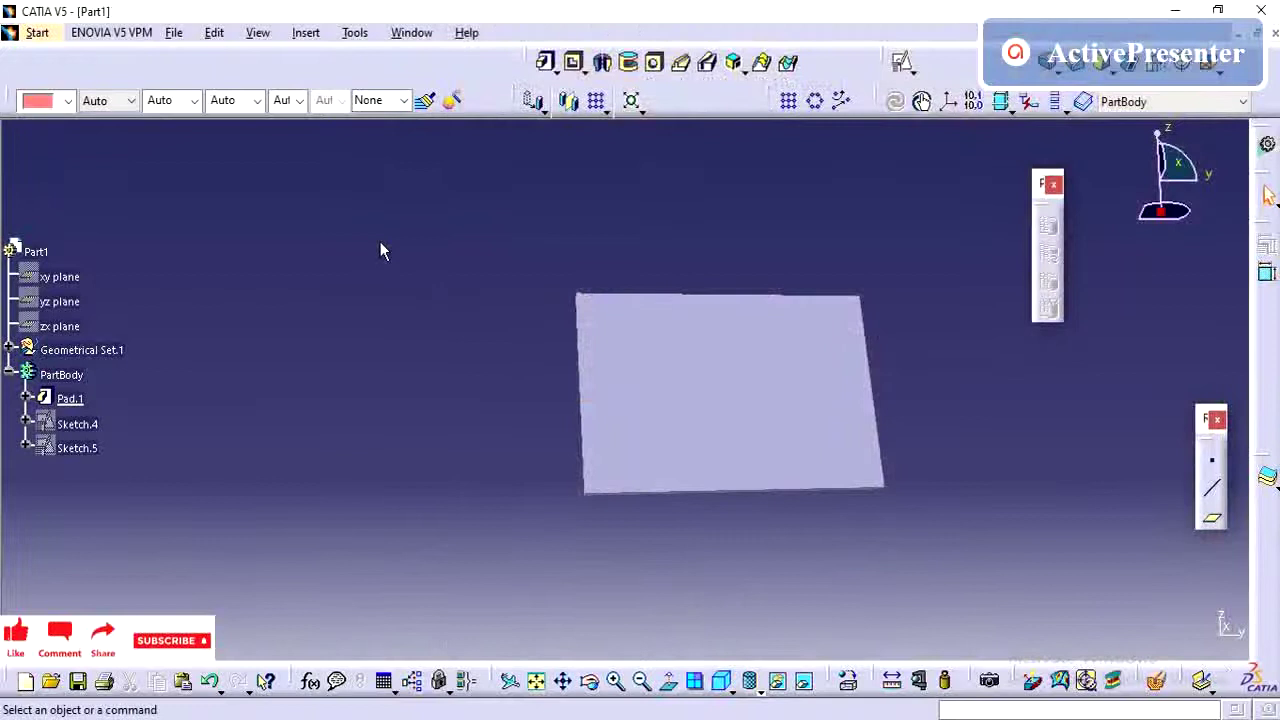
{"action": "middle_click_drag", "start_coordinate": [380, 250], "coordinate": [475, 215]}
{"action": "mouse_move", "coordinate": [706, 237]}
{"action": "middle_mouse_down"}
{"action": "mouse_move", "coordinate": [700, 280]}
{"action": "mouse_move", "coordinate": [697, 251]}
{"action": "middle_mouse_up"}
{"action": "middle_click_drag", "start_coordinate": [755, 445], "coordinate": [538, 424]}
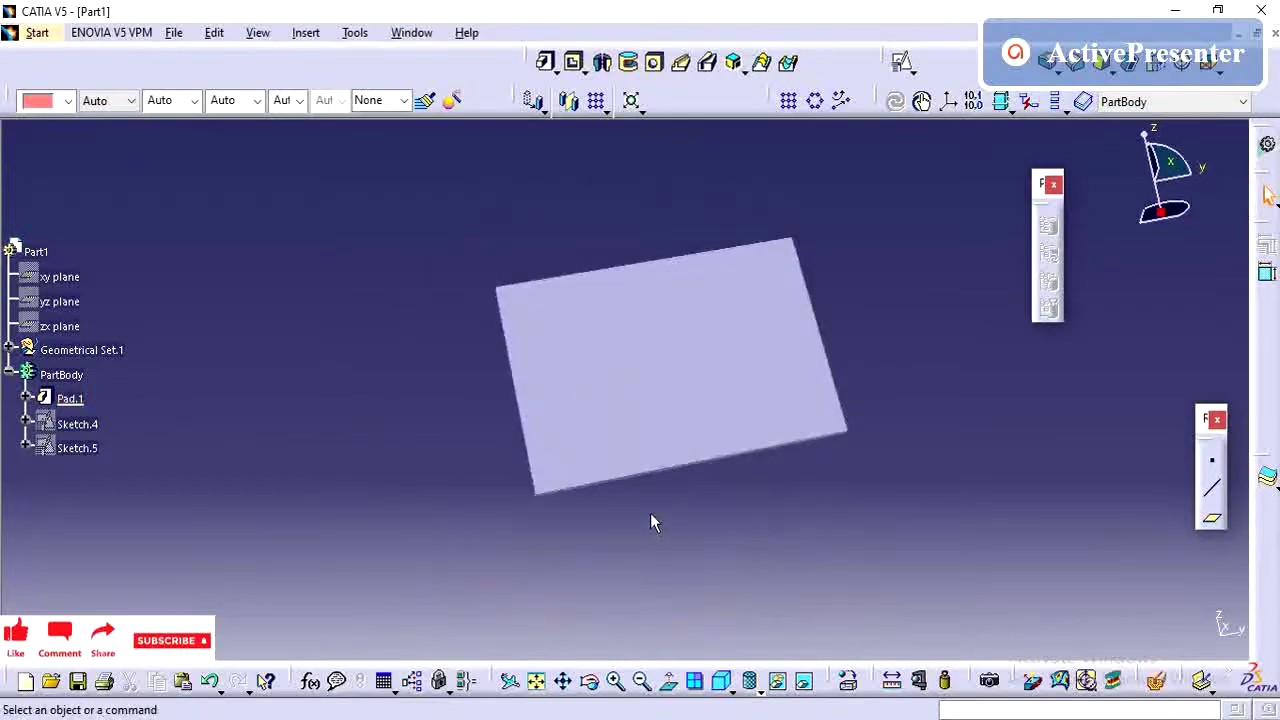
{"action": "middle_click_drag", "start_coordinate": [650, 520], "coordinate": [717, 389]}
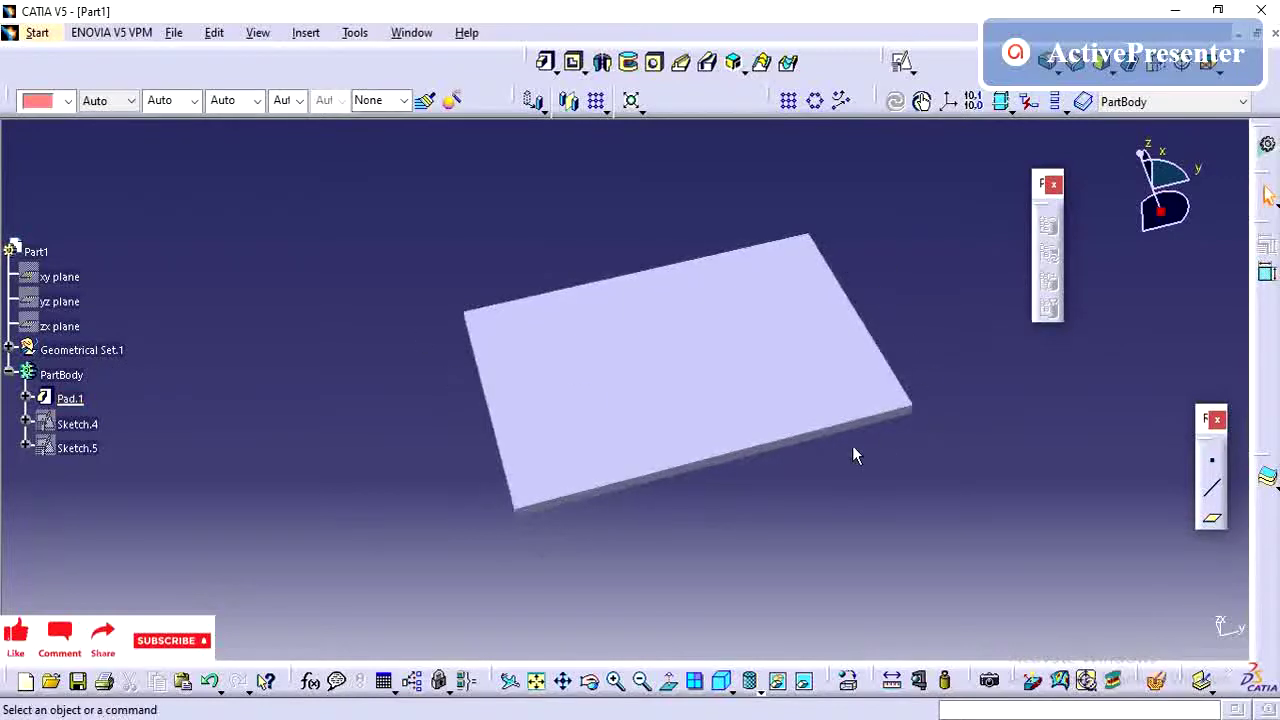
{"action": "middle_click_drag", "start_coordinate": [494, 466], "coordinate": [490, 440]}
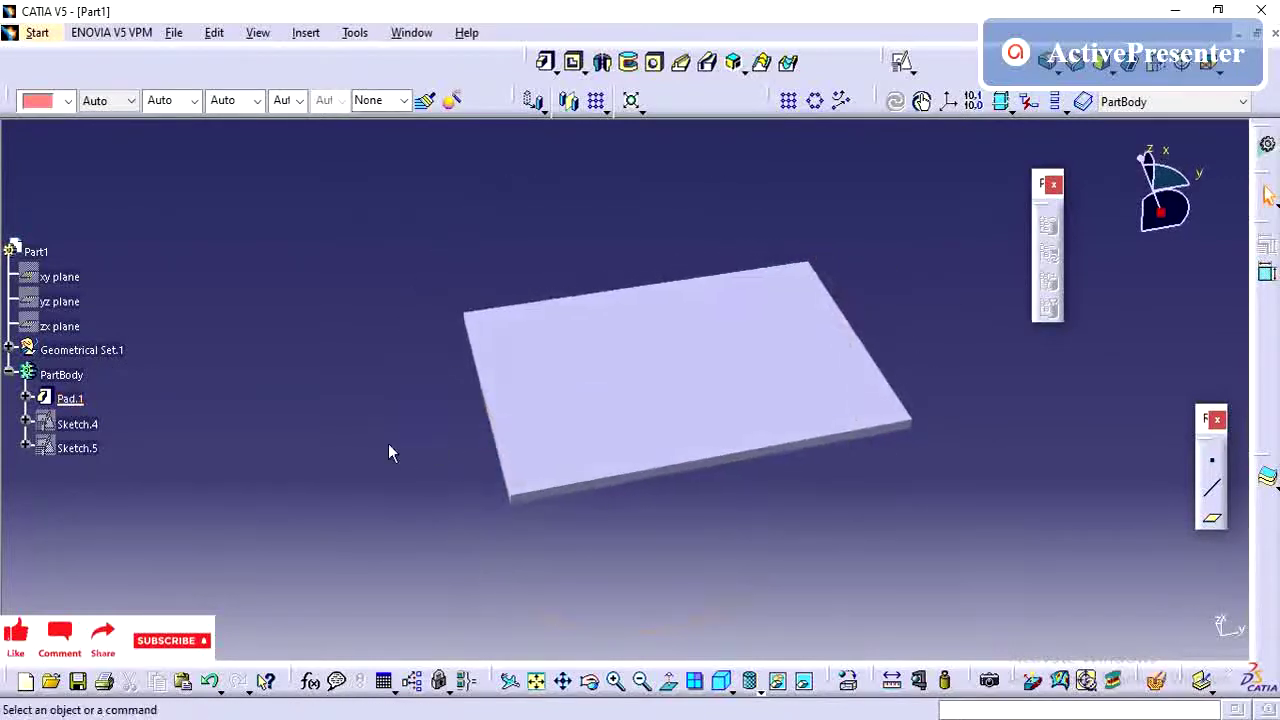
{"action": "left_click", "coordinate": [72, 399]}
{"action": "left_click", "coordinate": [202, 397]}
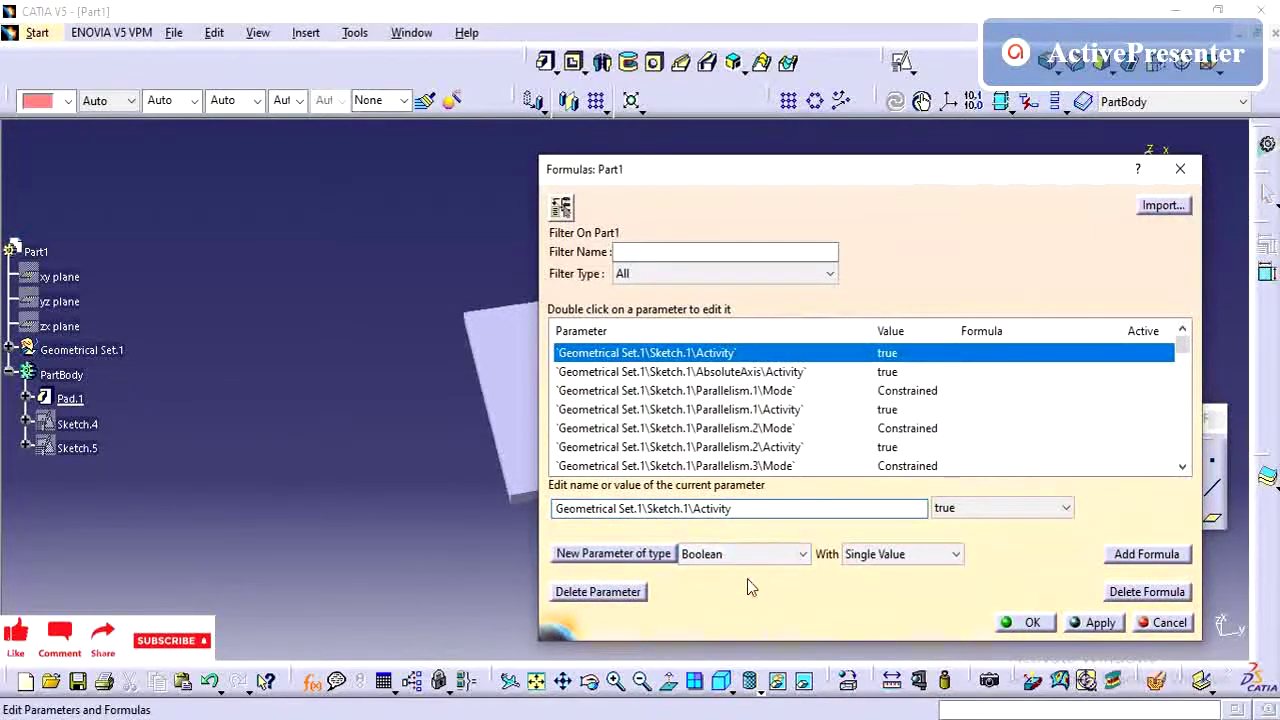
Create a single-value Length parameter named THICKNESS VALUE and set it to 3 mm.
{"action": "left_click", "coordinate": [748, 562]}
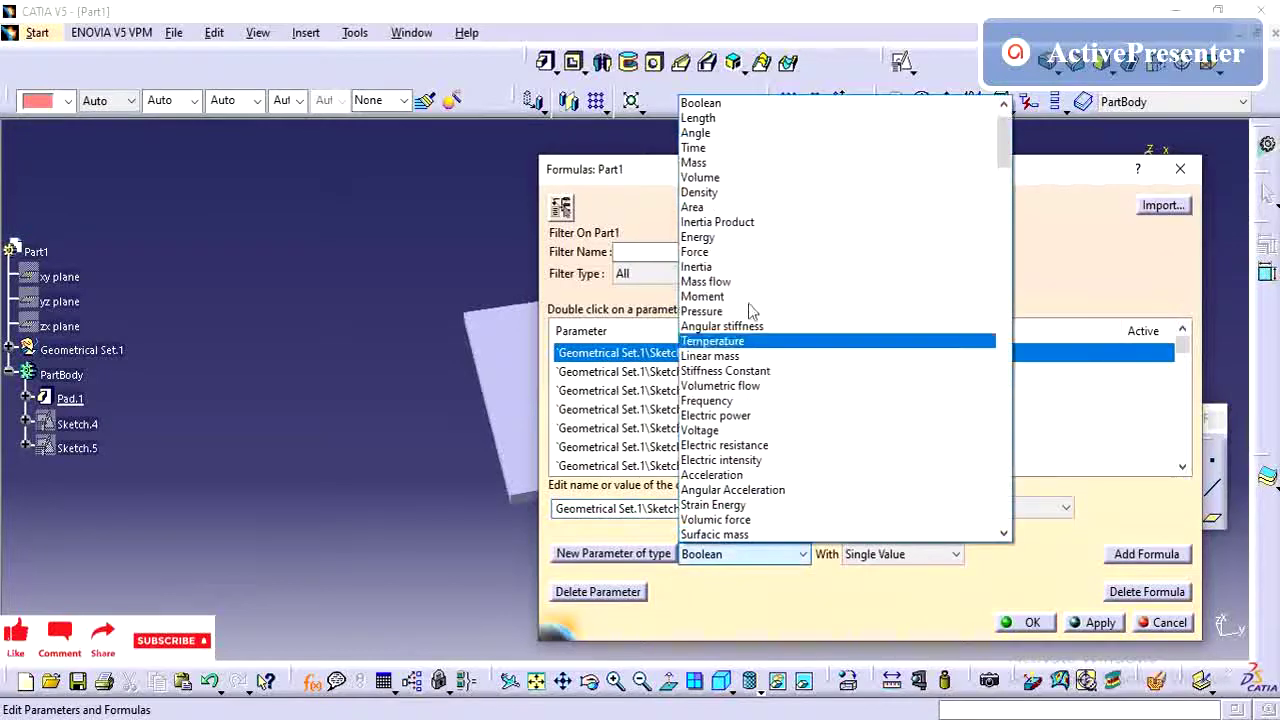
{"action": "scroll", "coordinate": [757, 163], "scroll_direction": "up", "scroll_amount": 1}
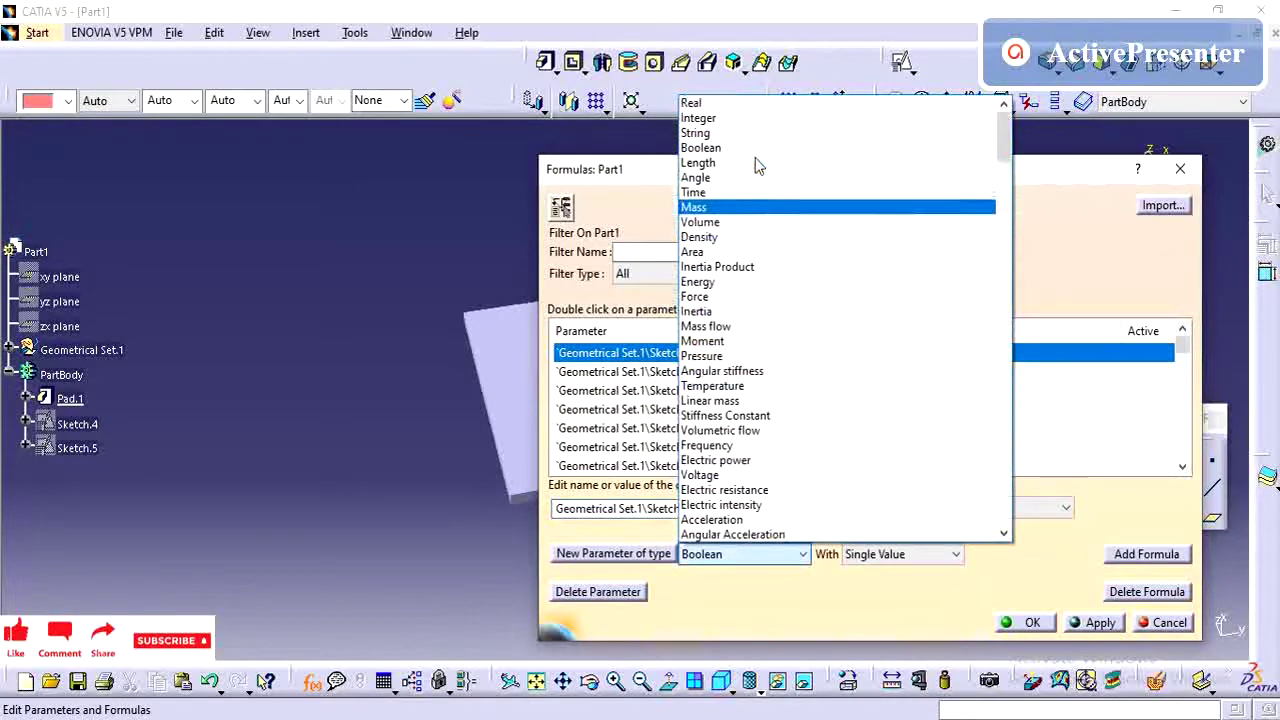
{"action": "left_click", "coordinate": [698, 164]}
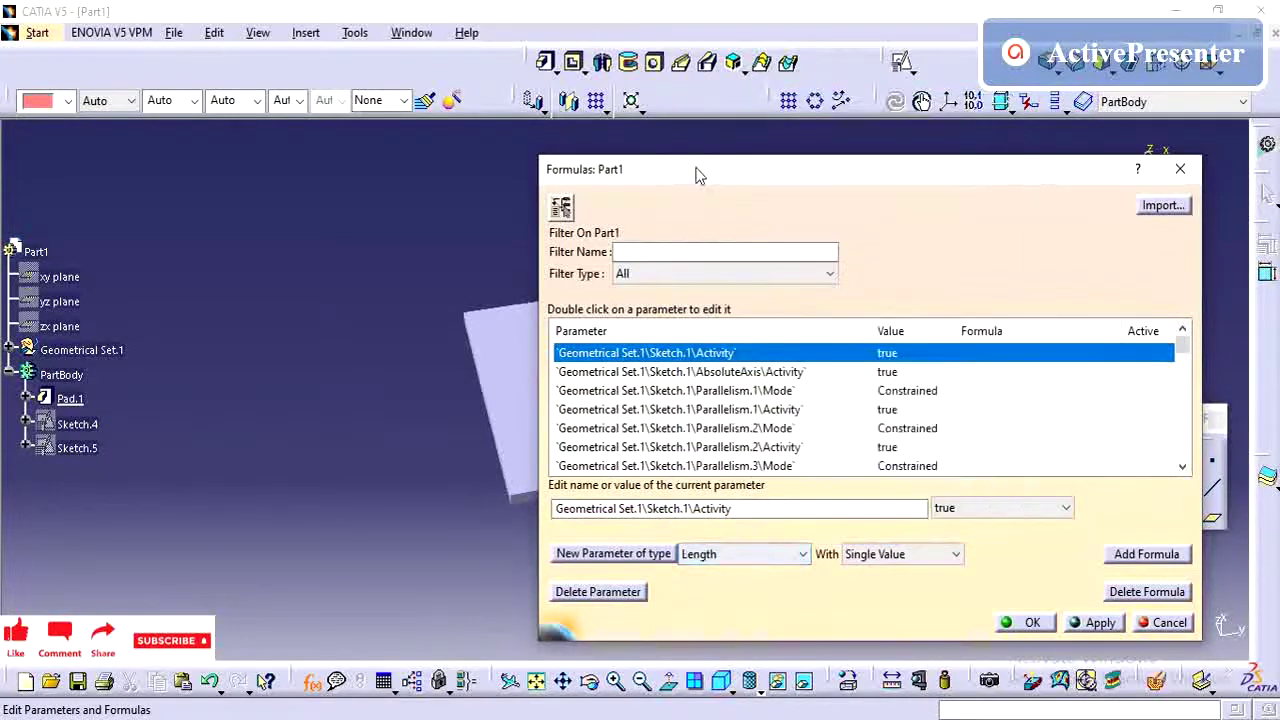
{"action": "left_click", "coordinate": [638, 557]}
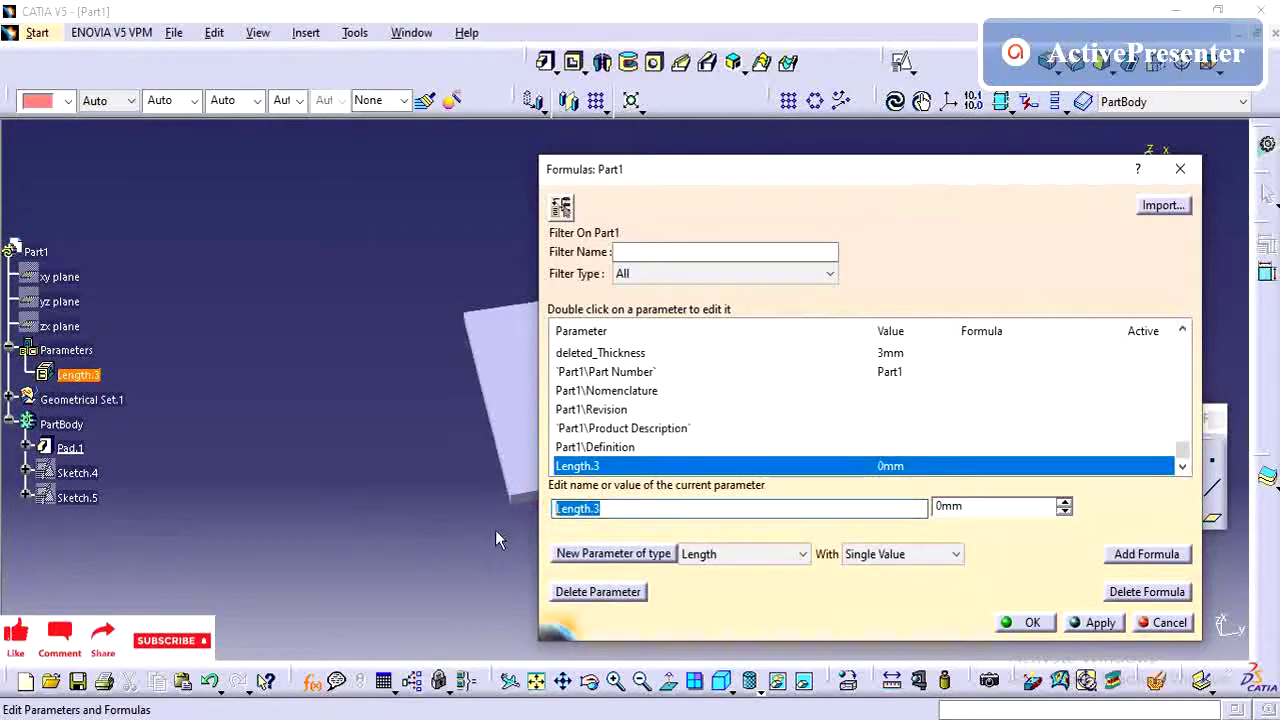
{"action": "type", "text": "THI"}
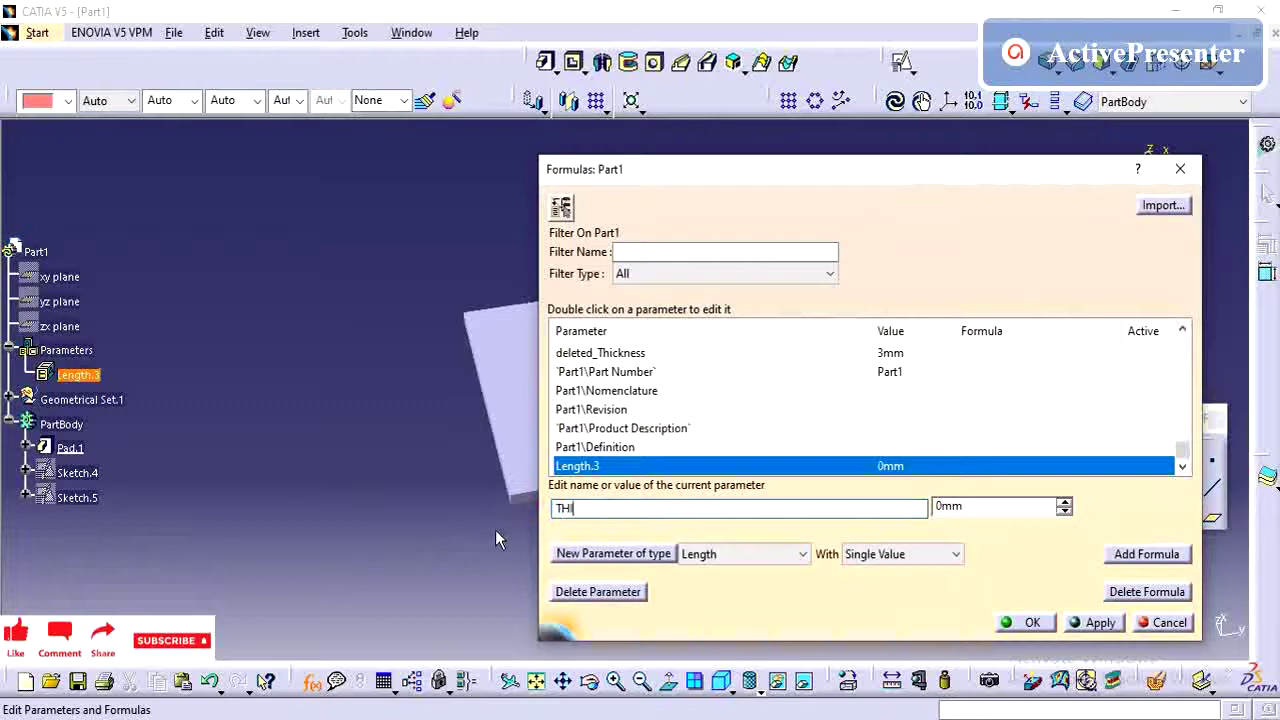
{"action": "type", "text": "CKNESS VALUE"}
{"action": "left_click", "coordinate": [1003, 509]}
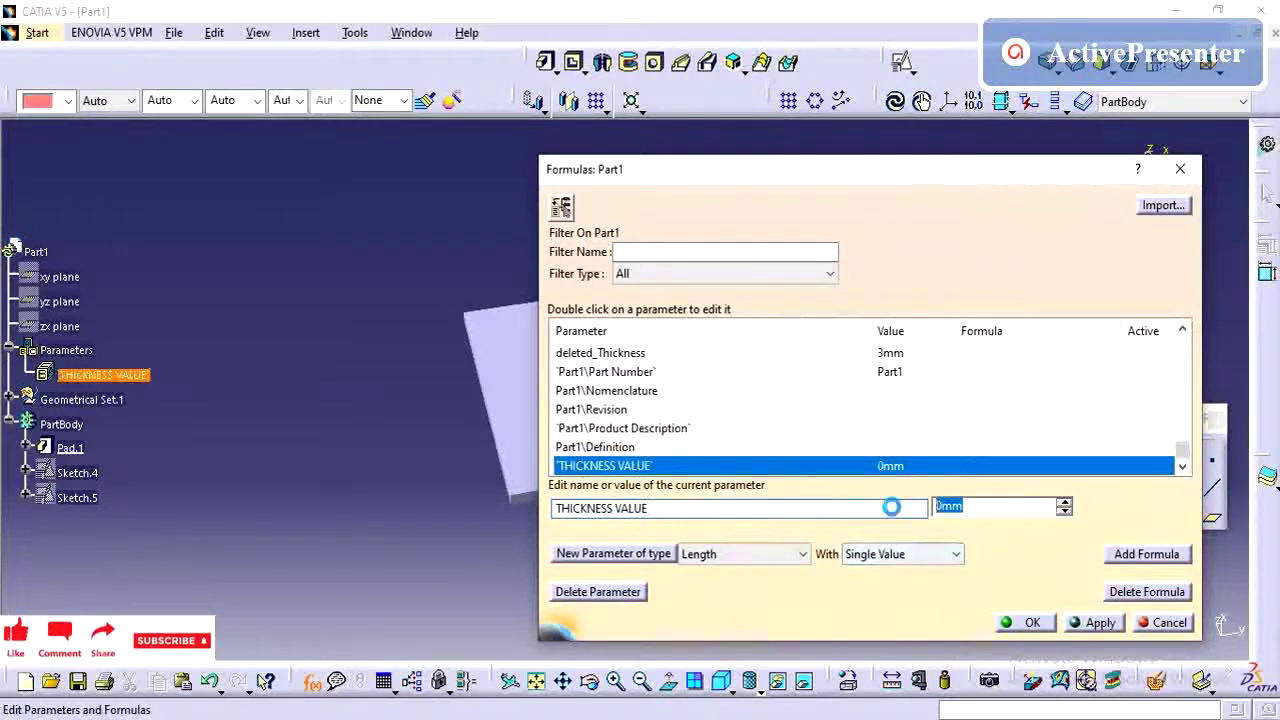
{"action": "type", "text": "3"}
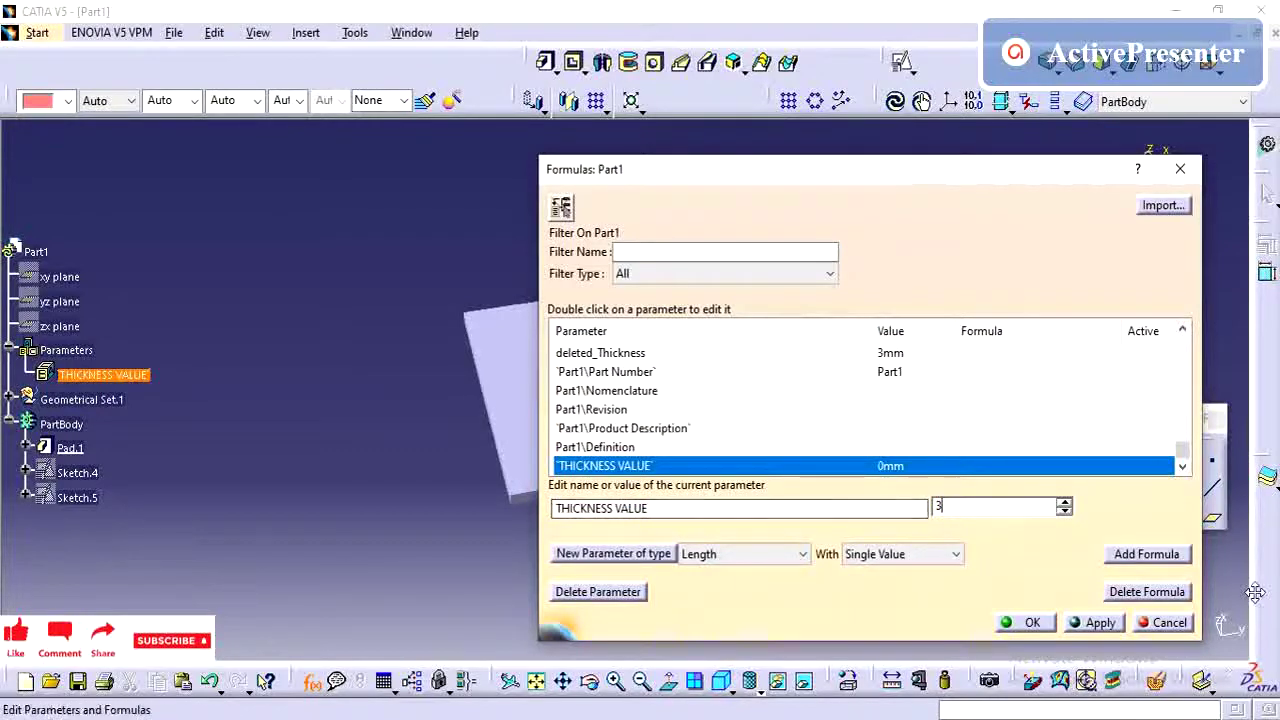
{"action": "left_click", "coordinate": [1088, 622]}
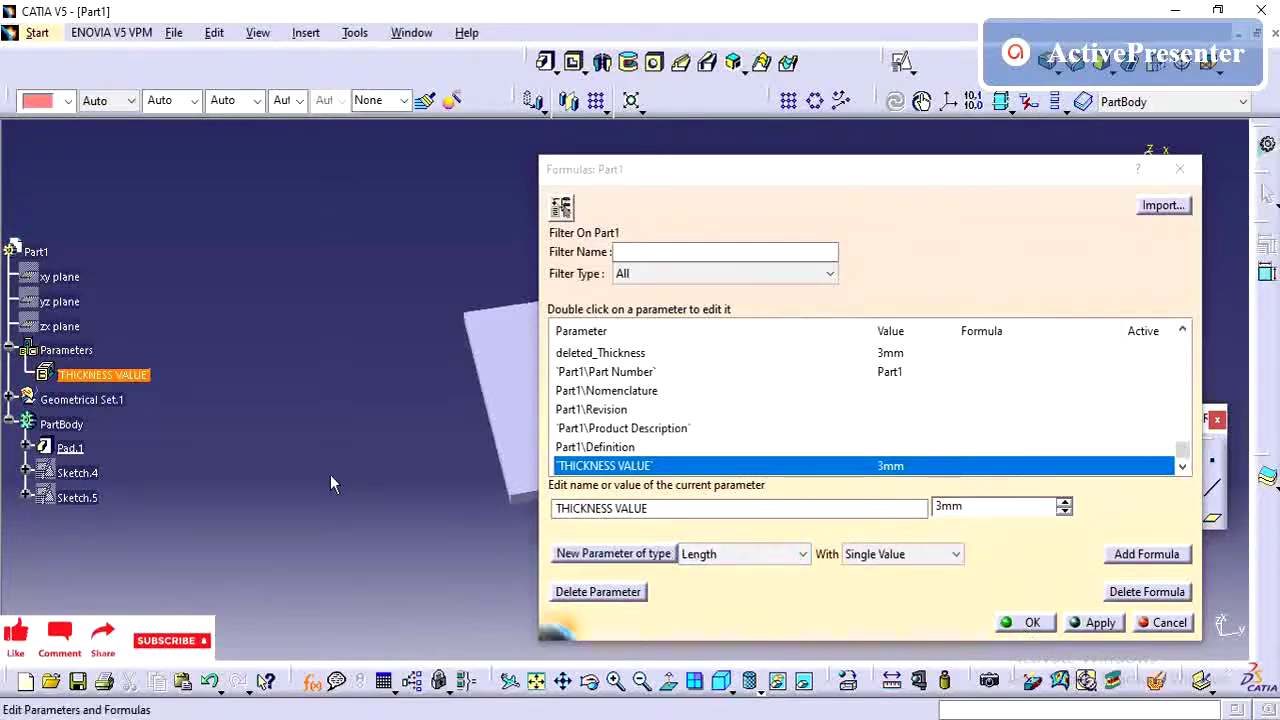
{"action": "middle_click_drag", "start_coordinate": [330, 482], "coordinate": [126, 443]}
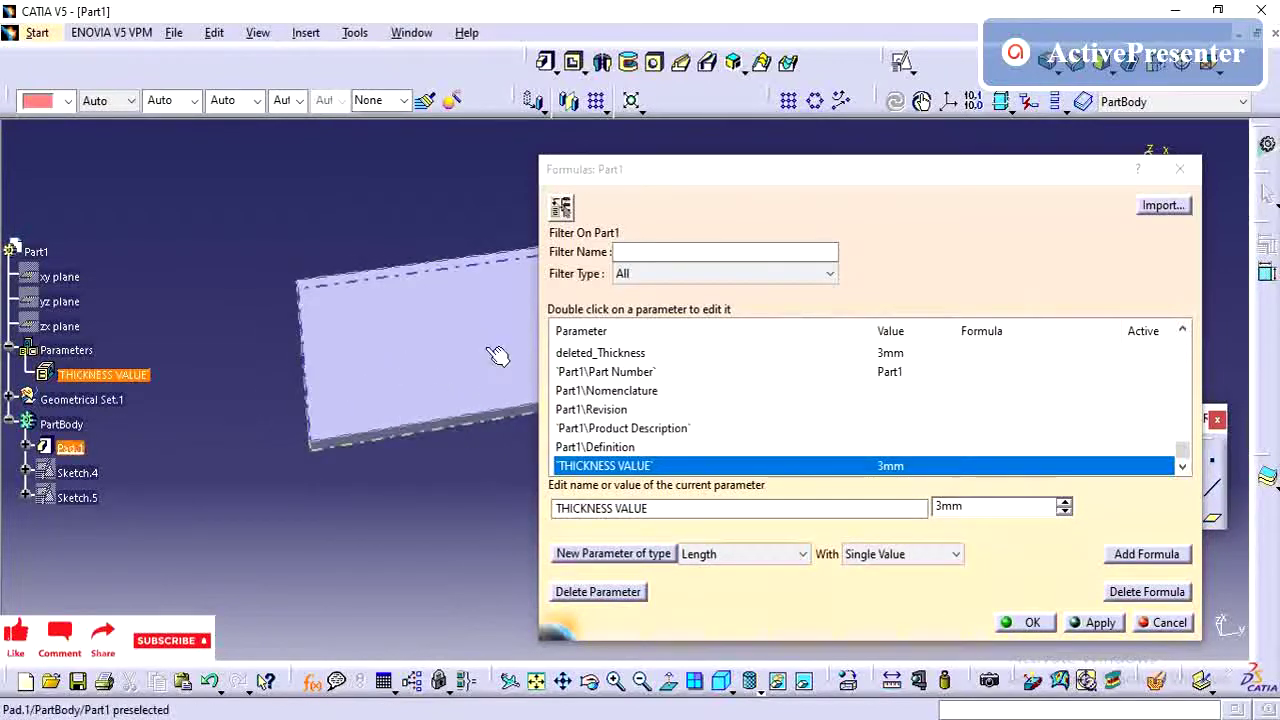
{"action": "middle_click_drag", "start_coordinate": [436, 474], "coordinate": [430, 460]}
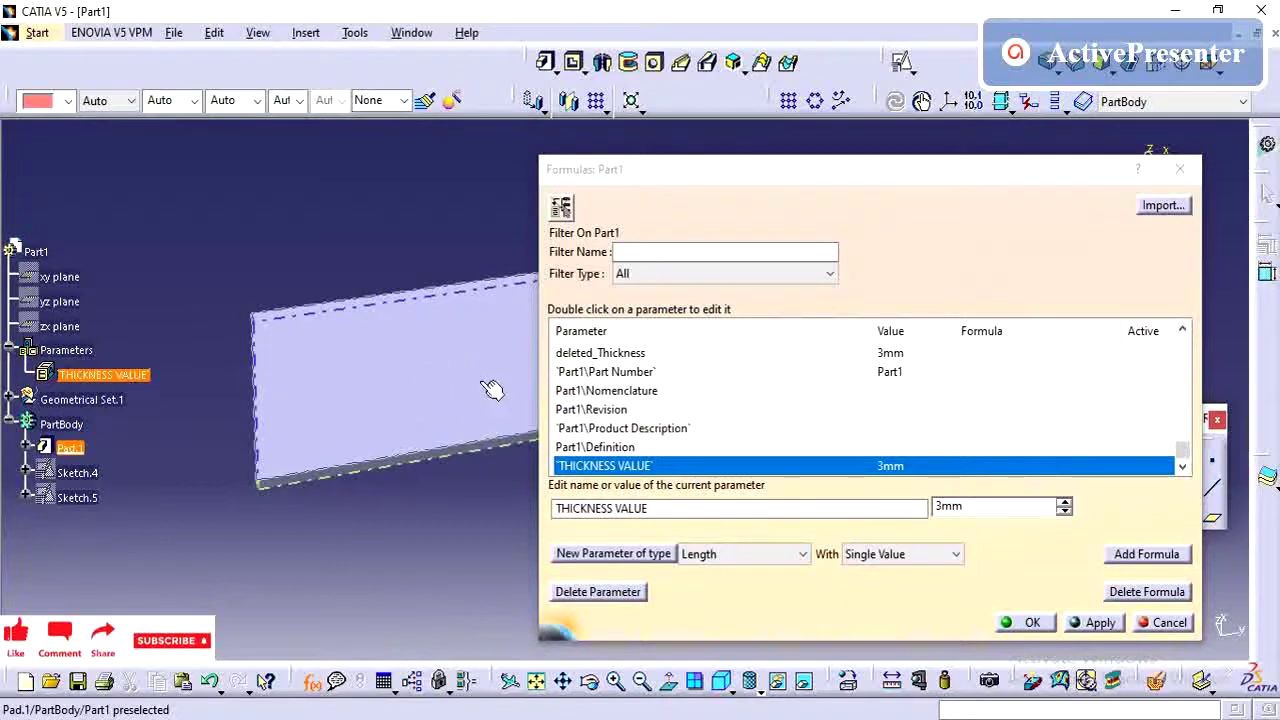
{"action": "mouse_move", "coordinate": [482, 470]}
{"action": "middle_mouse_down"}
{"action": "mouse_move", "coordinate": [466, 450]}
{"action": "mouse_move", "coordinate": [500, 485]}
{"action": "middle_mouse_up"}
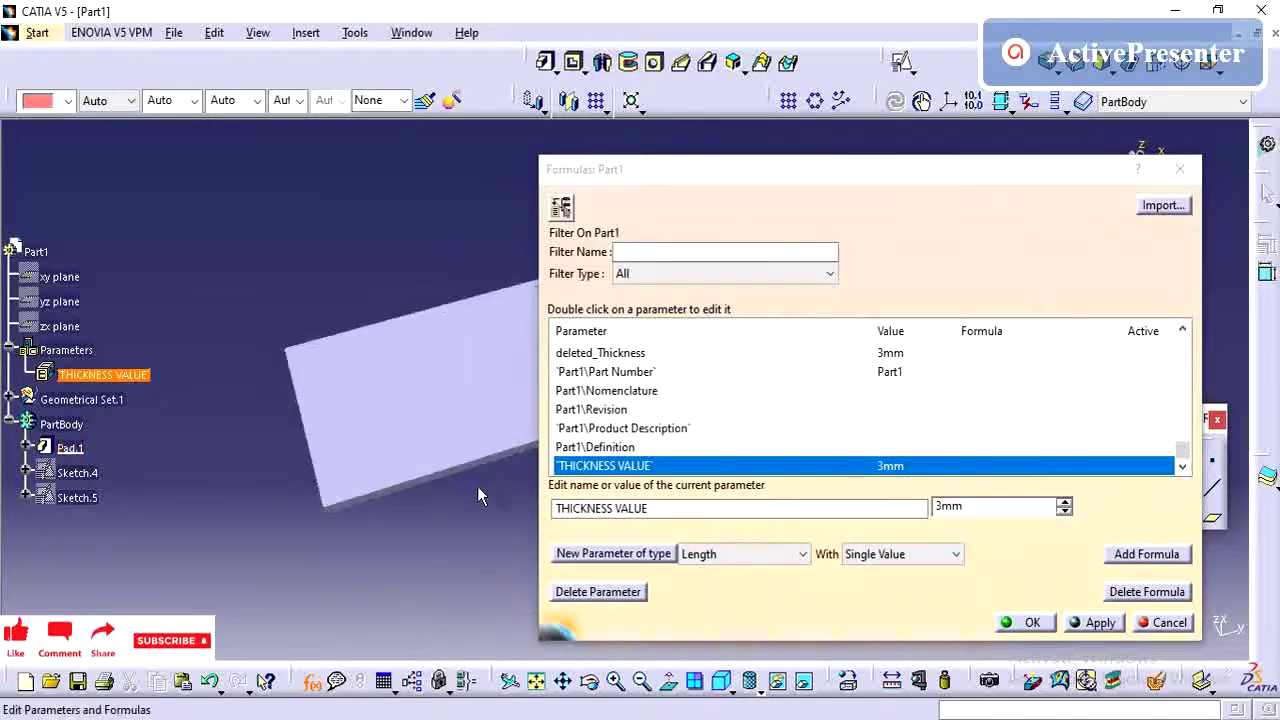
Add another single-value Length parameter, choose Boolean as the new-parameter type, and rename the added parameter CENTER HOLE.
{"action": "left_click", "coordinate": [742, 555]}
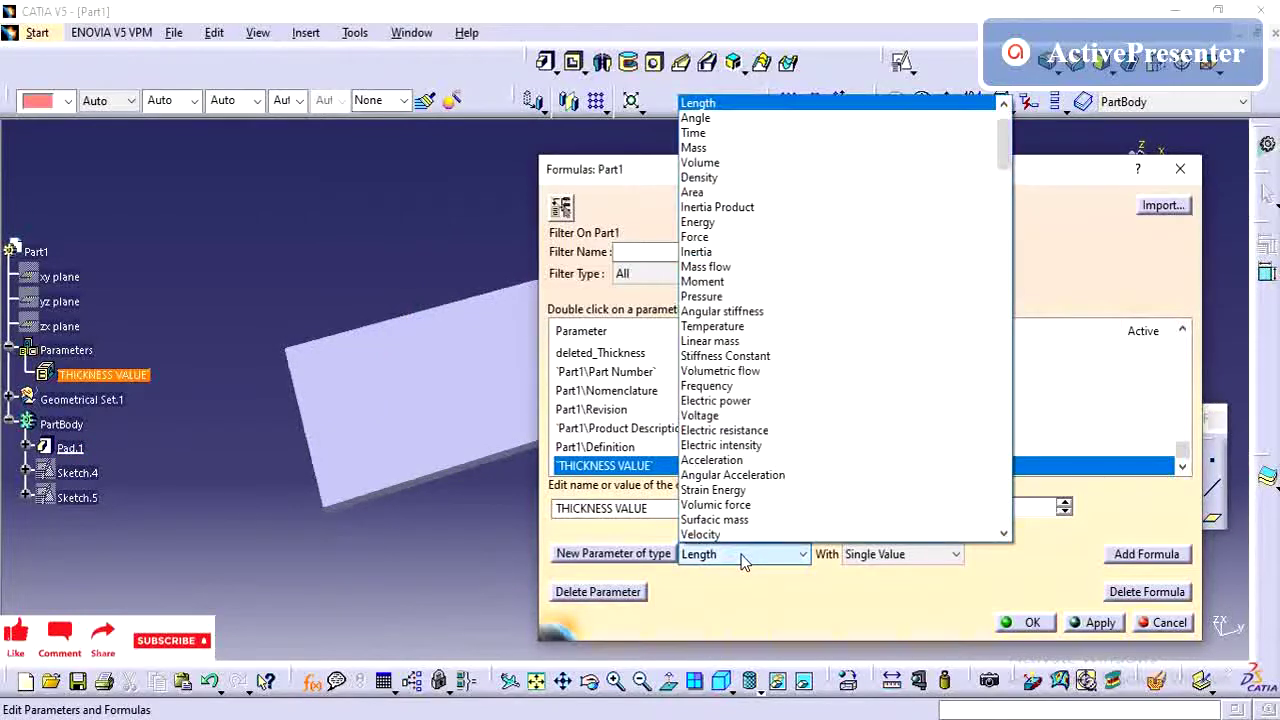
{"action": "scroll", "coordinate": [770, 300], "scroll_direction": "up", "scroll_amount": 2}
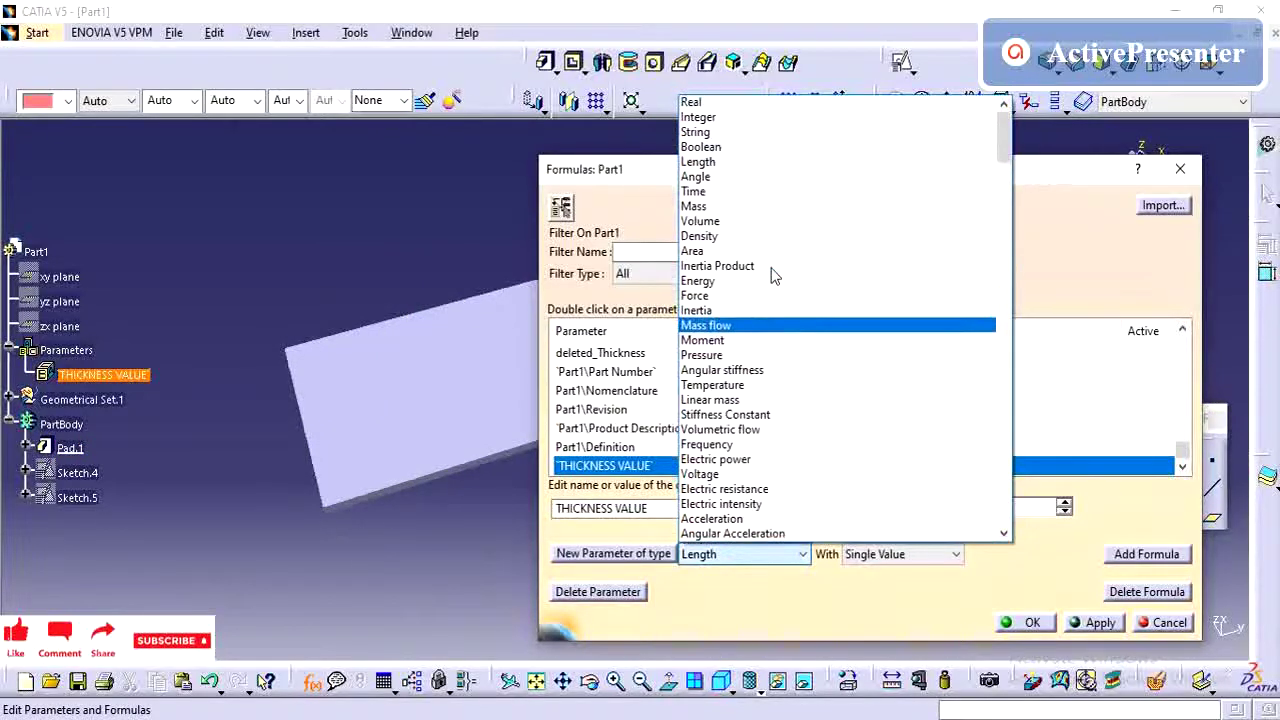
{"action": "left_click", "coordinate": [677, 597]}
{"action": "left_click", "coordinate": [645, 556]}
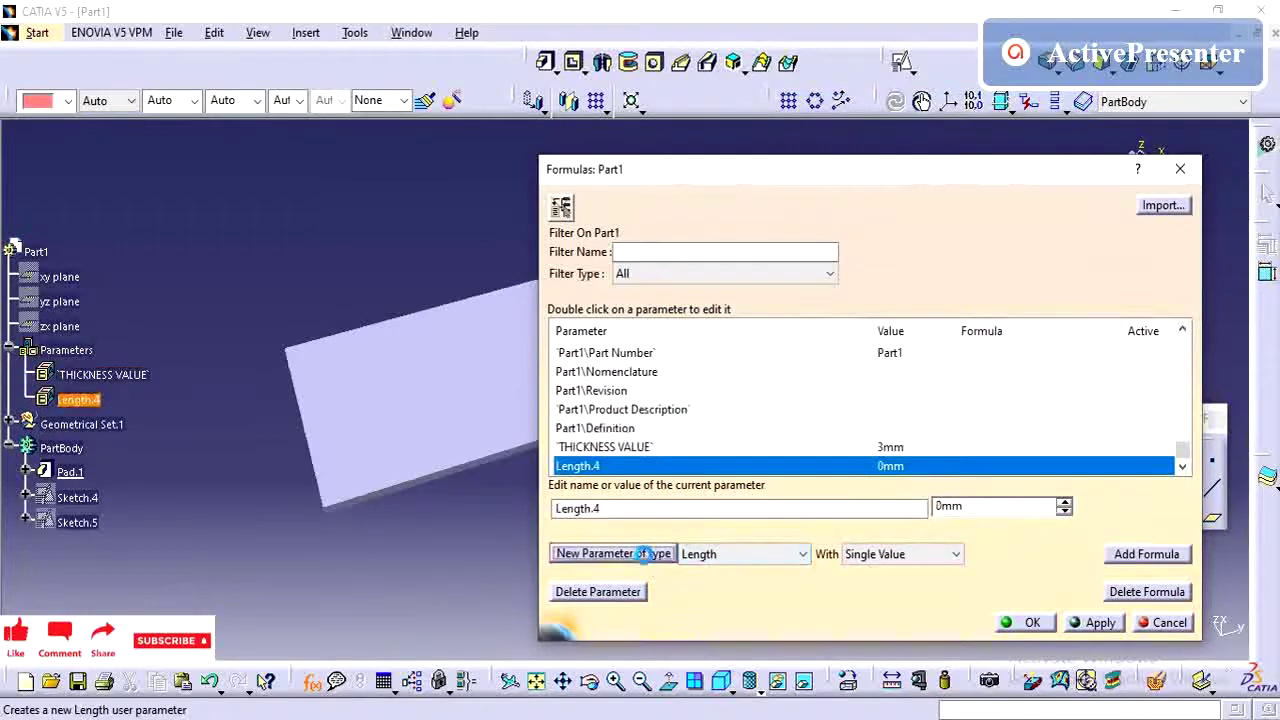
{"action": "left_click", "coordinate": [752, 556]}
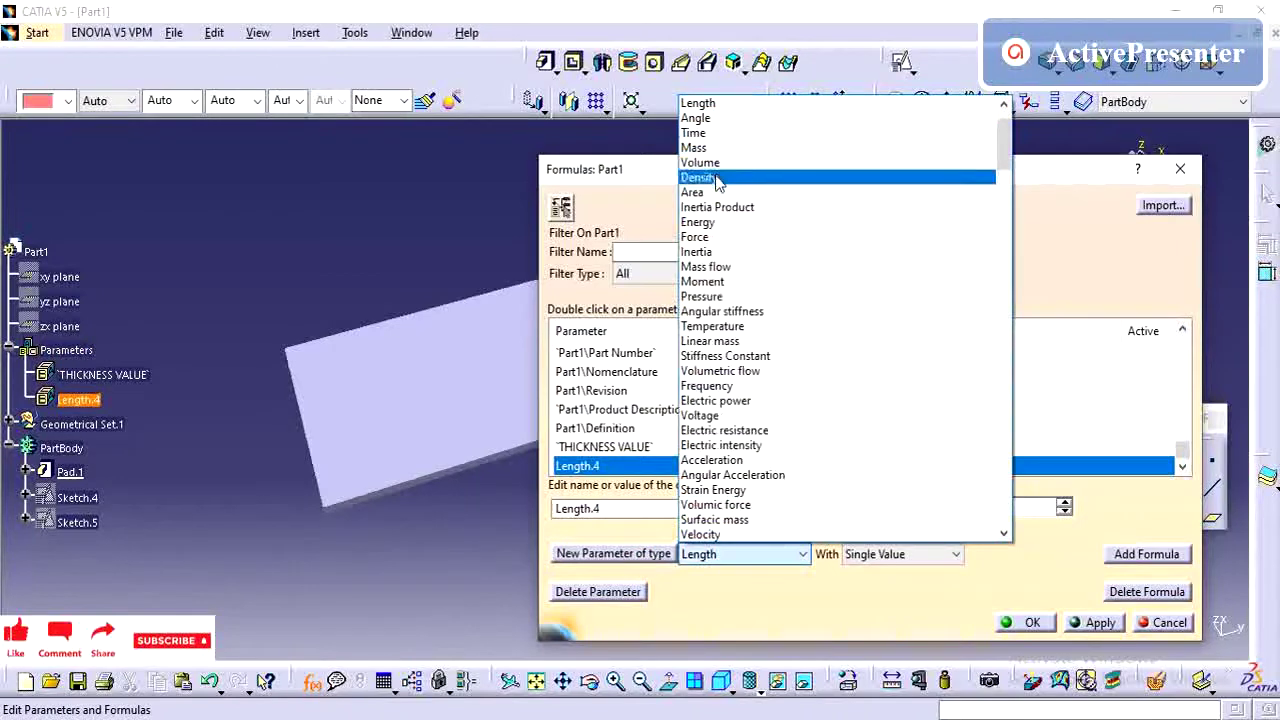
{"action": "scroll", "coordinate": [721, 171], "scroll_direction": "up", "scroll_amount": 2}
{"action": "left_click", "coordinate": [705, 148]}
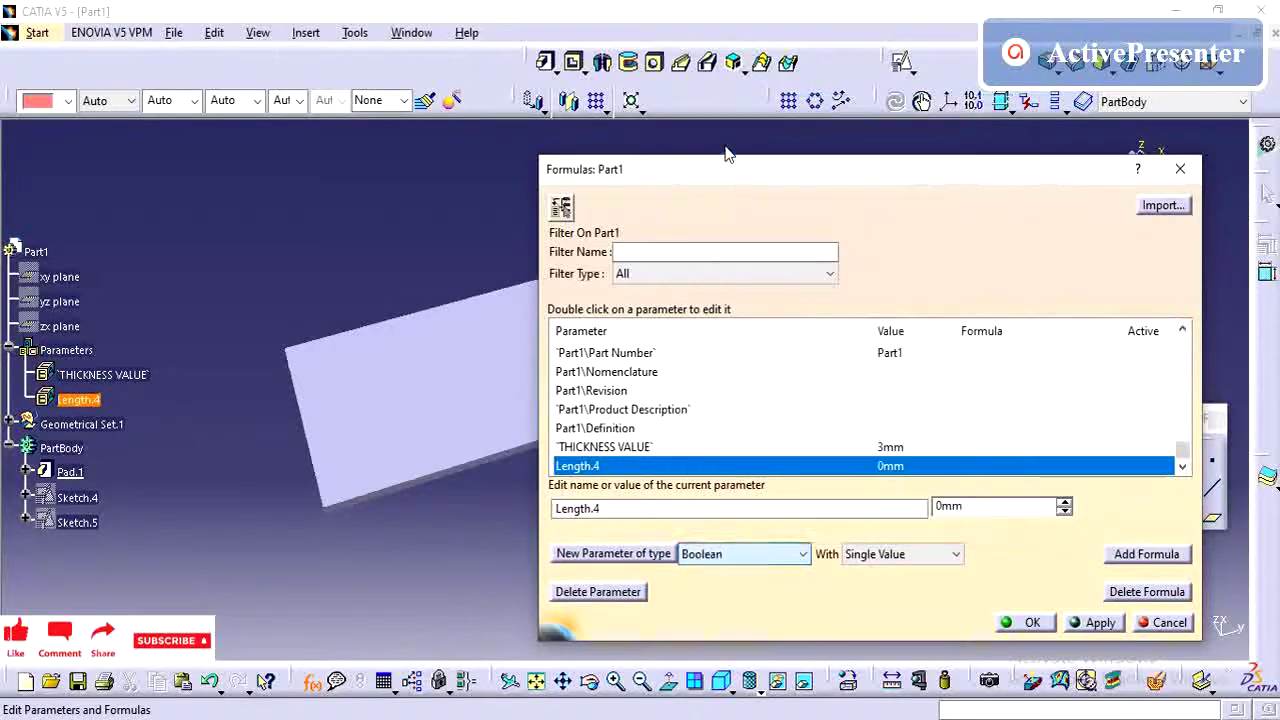
{"action": "left_click", "coordinate": [762, 530]}
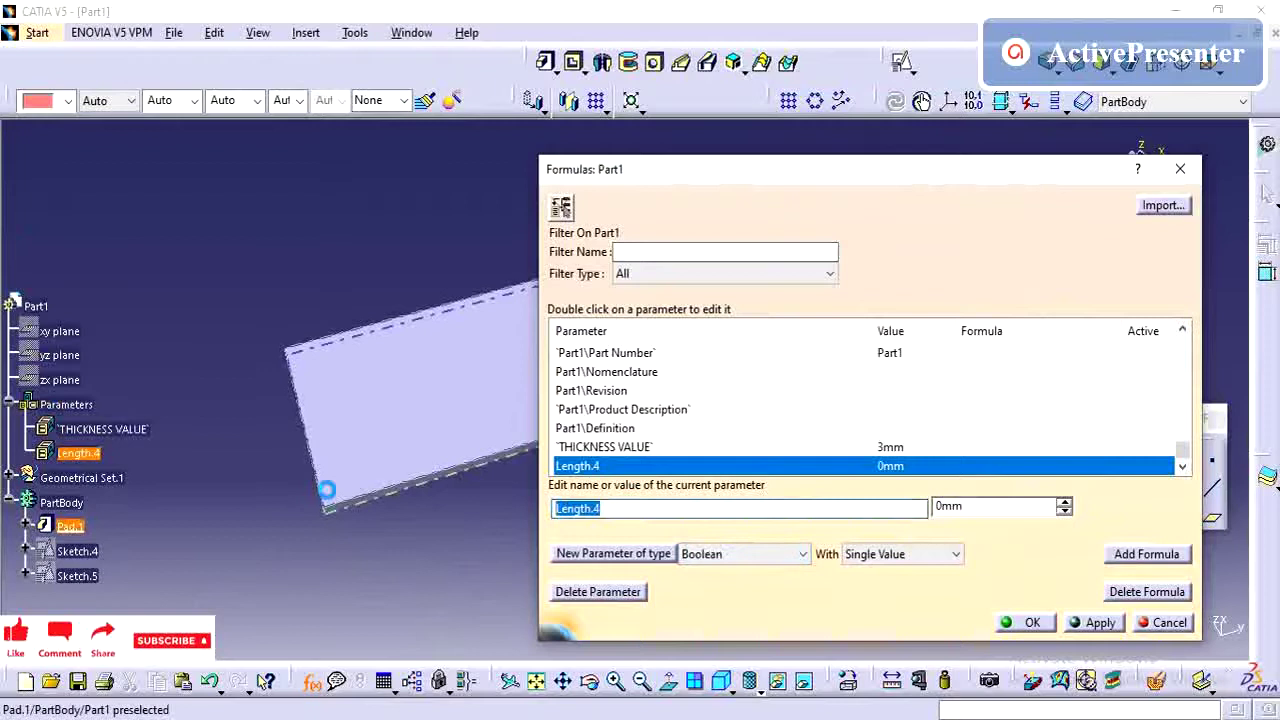
{"action": "type", "text": "CE"}
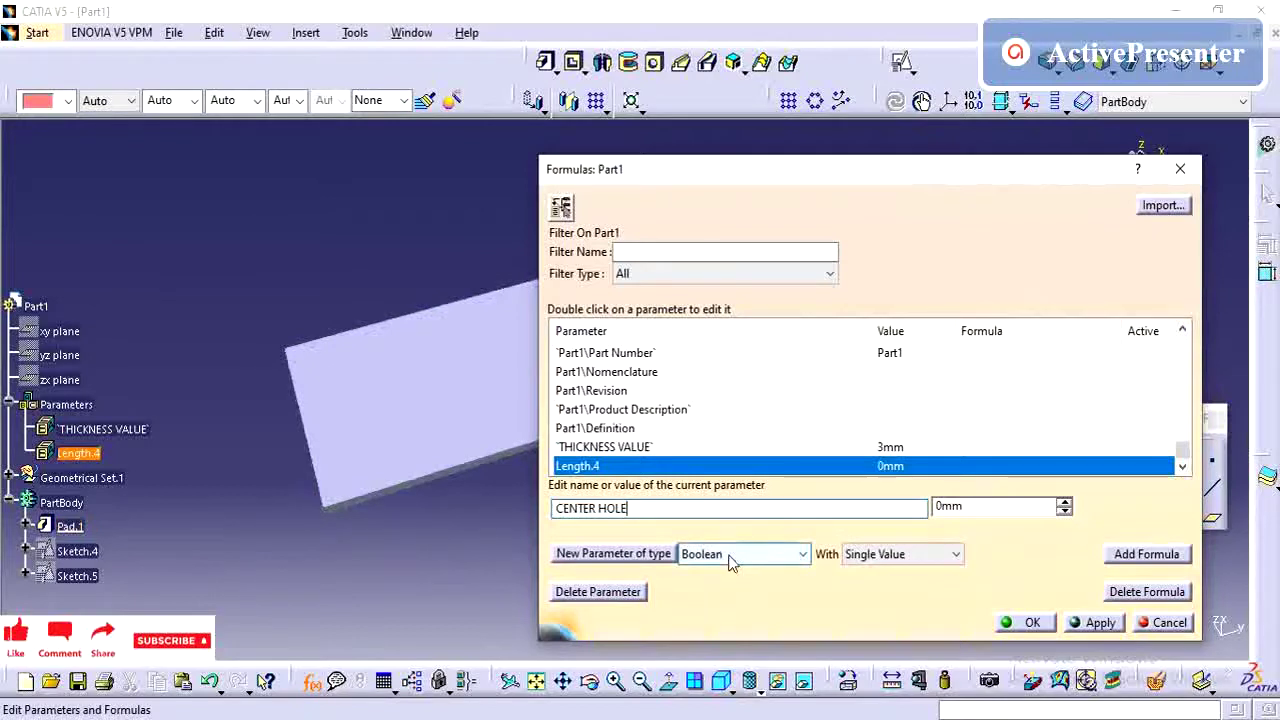
{"action": "type", "text": "NTER HOLE"}
{"action": "key", "text": "Return"}
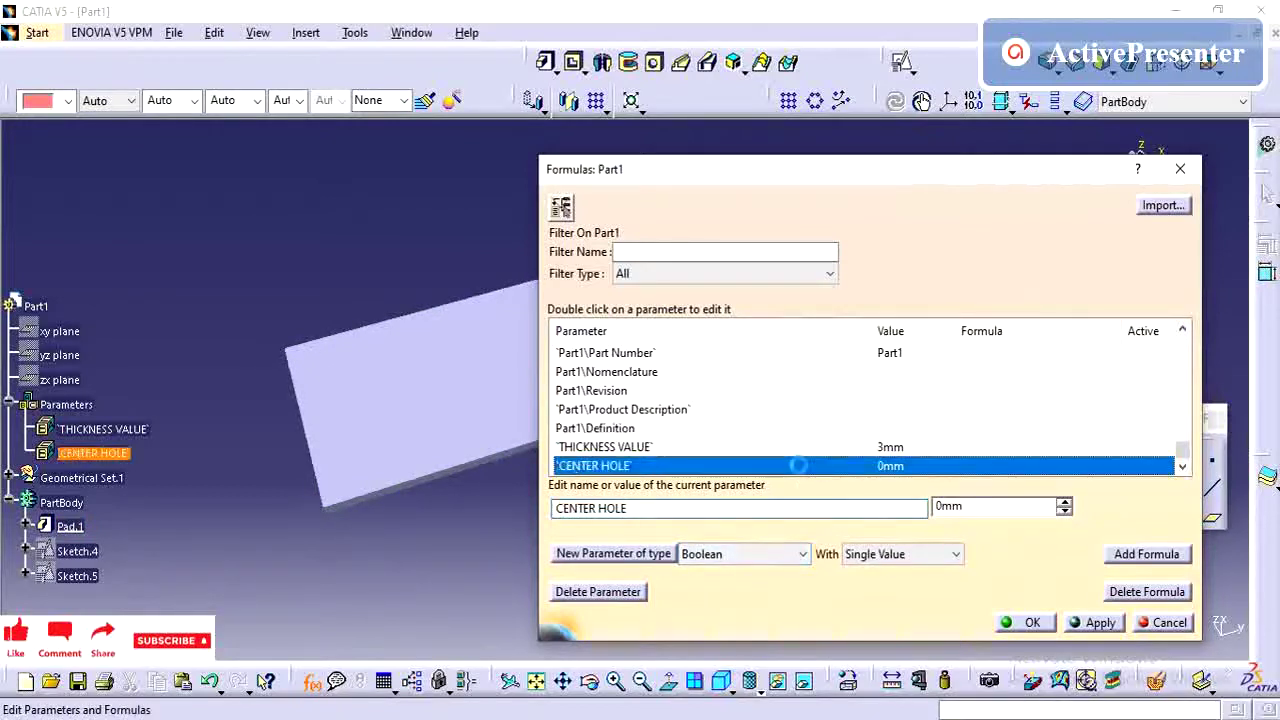
Create a single-value Boolean parameter and try to name it CENTER HOLE.
{"action": "left_click", "coordinate": [738, 555]}
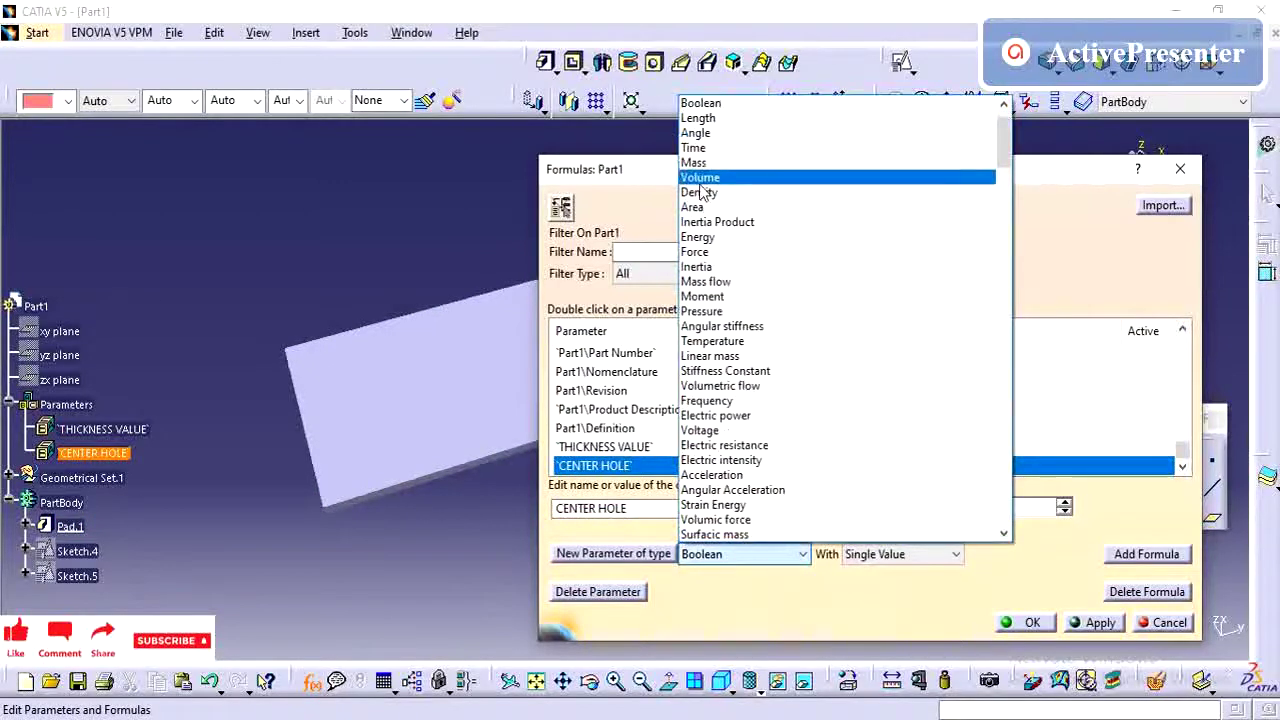
{"action": "left_click", "coordinate": [716, 104]}
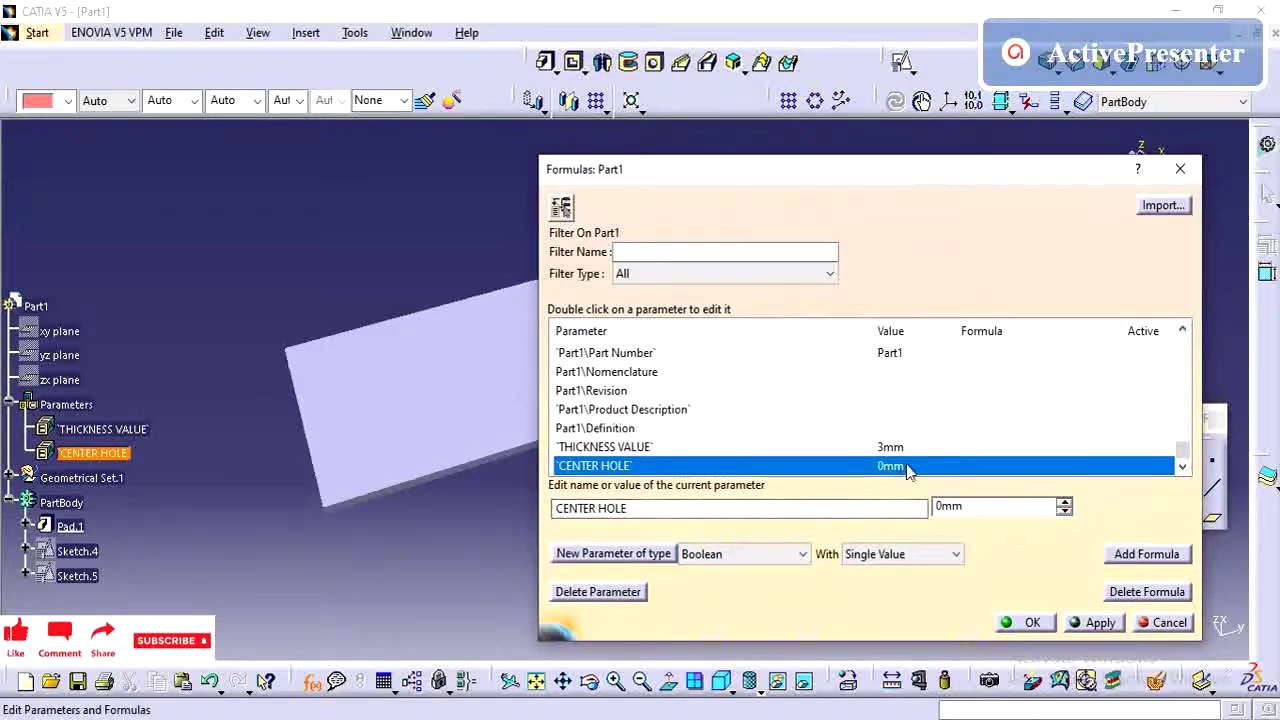
{"action": "left_click", "coordinate": [613, 554]}
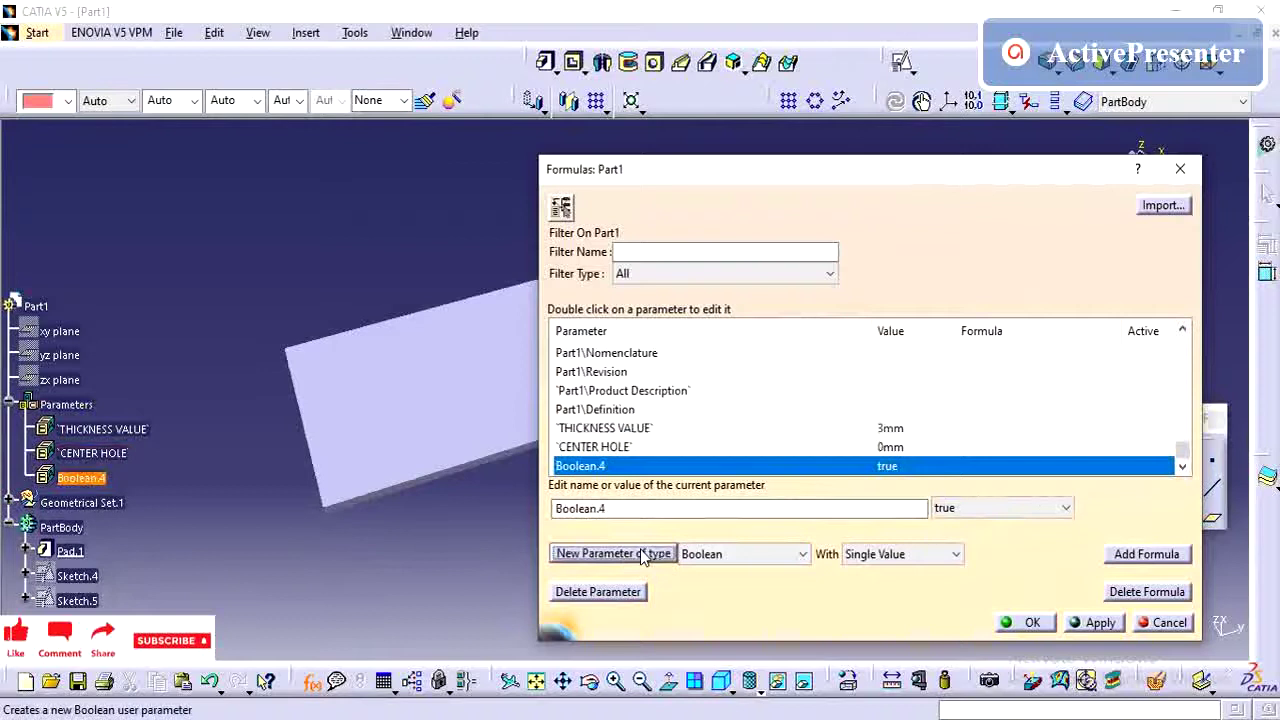
{"action": "left_click_drag", "start_coordinate": [620, 508], "coordinate": [552, 510]}
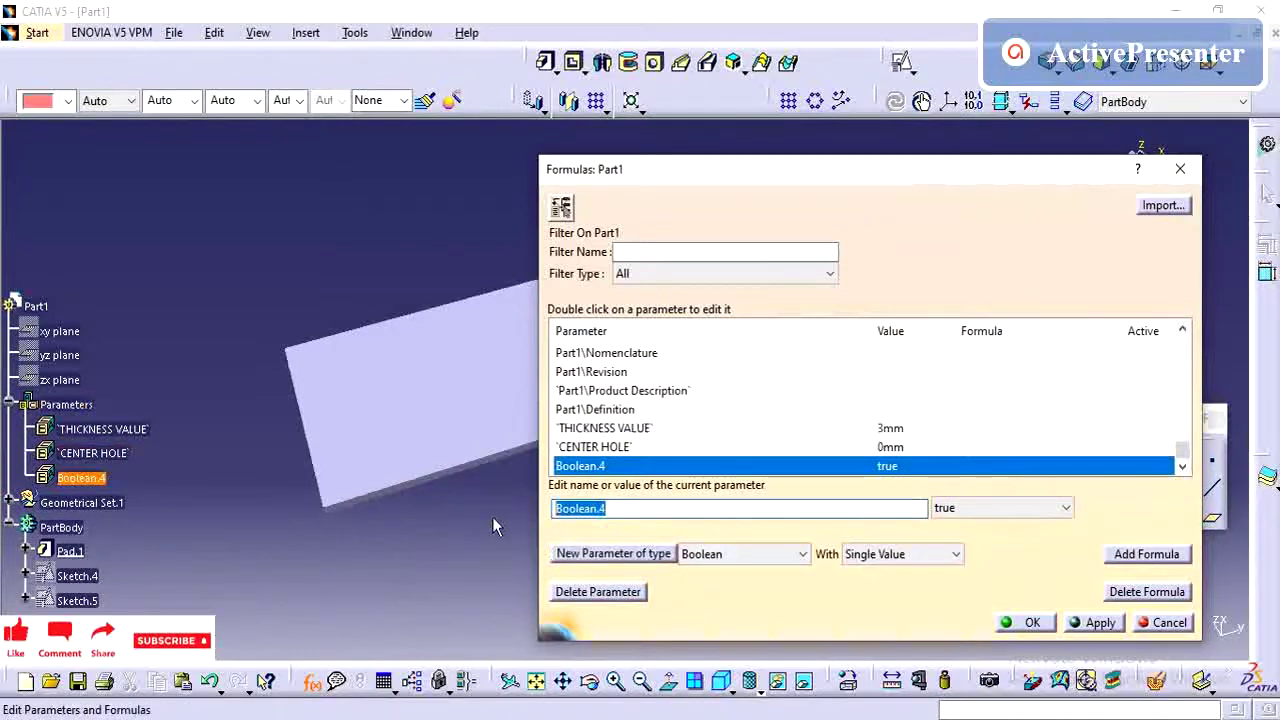
{"action": "type", "text": "C"}
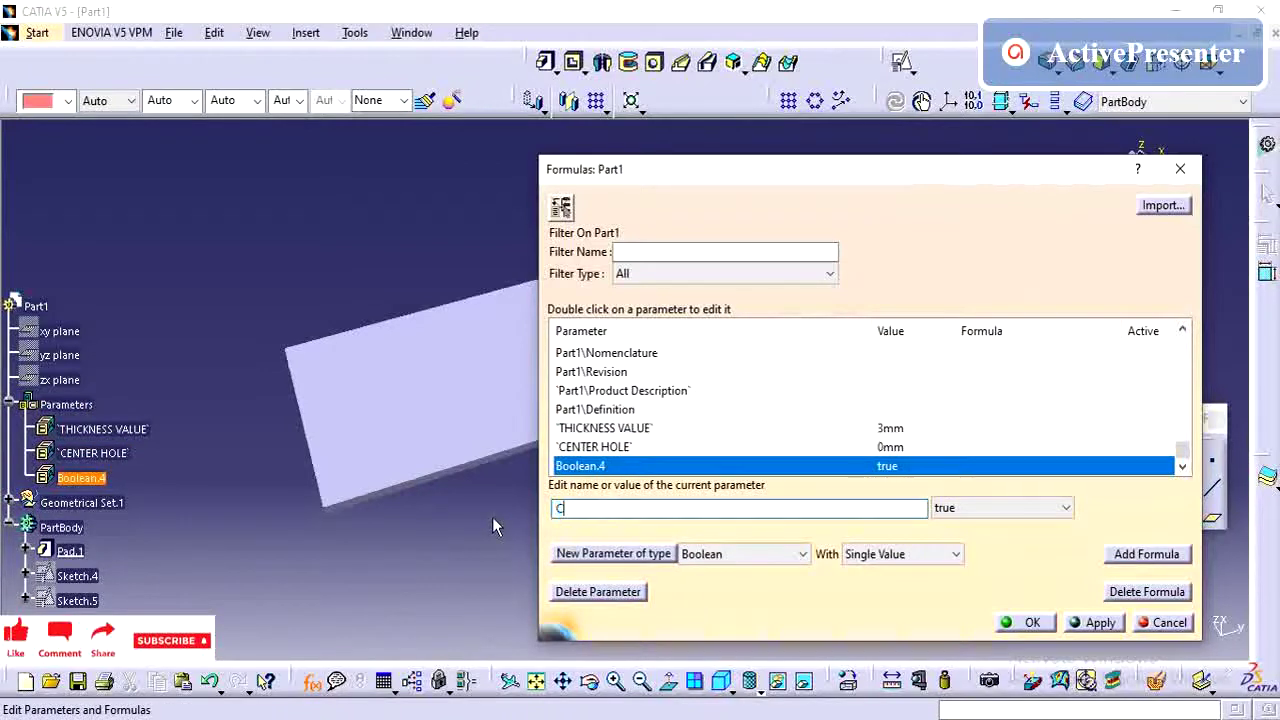
{"action": "type", "text": "ENTER HOLE"}
{"action": "left_click", "coordinate": [1096, 624]}
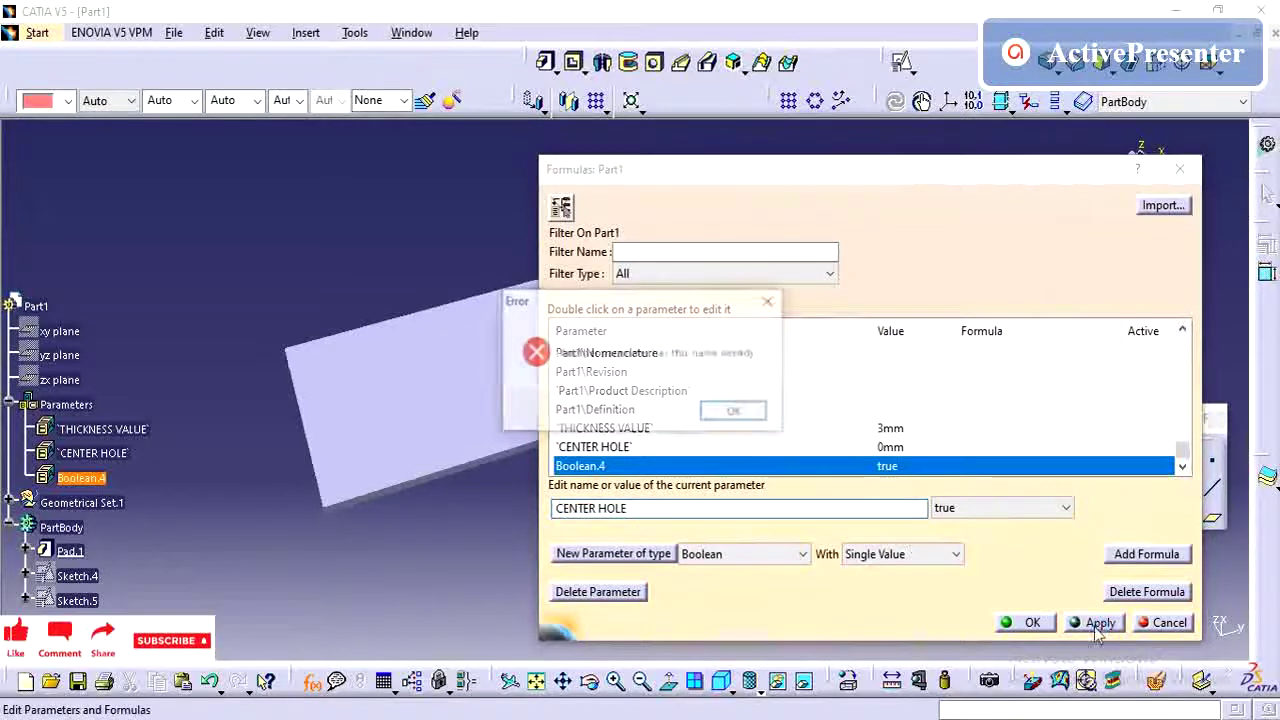
{"action": "left_click", "coordinate": [751, 418]}
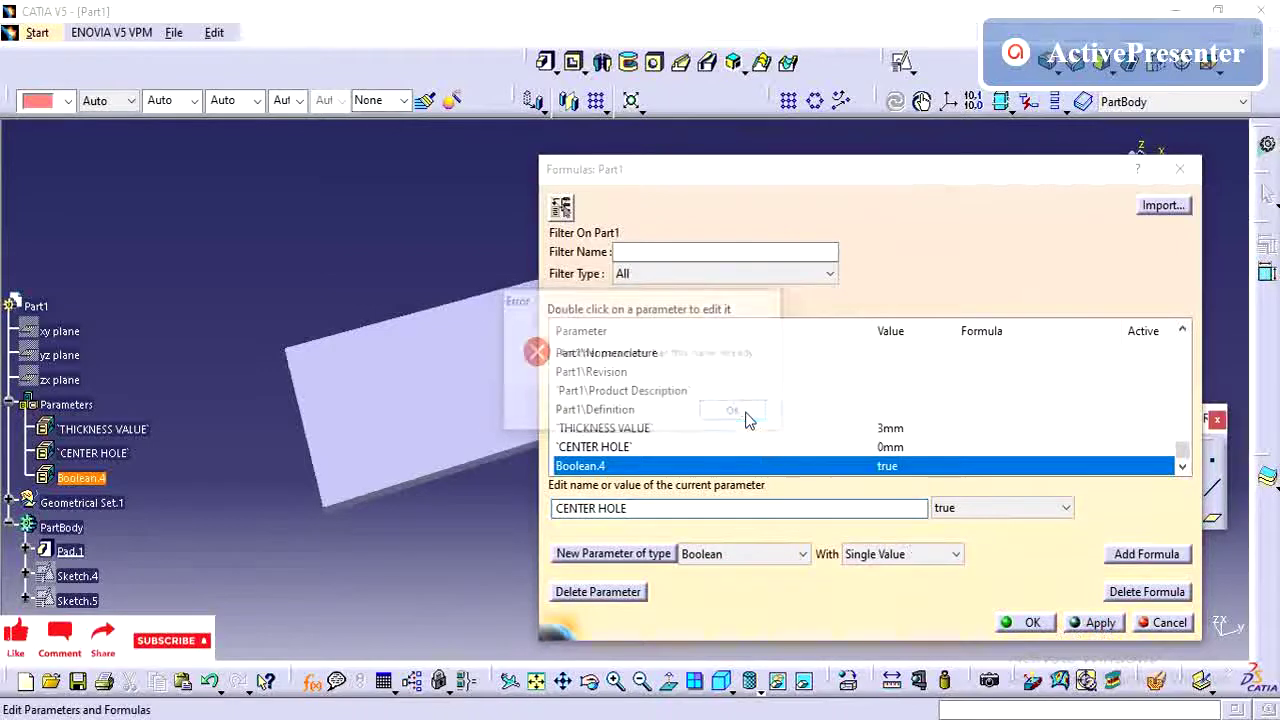
Delete the Length-type CENTER HOLE parameter from the part's formulas list.
{"action": "left_click", "coordinate": [676, 448]}
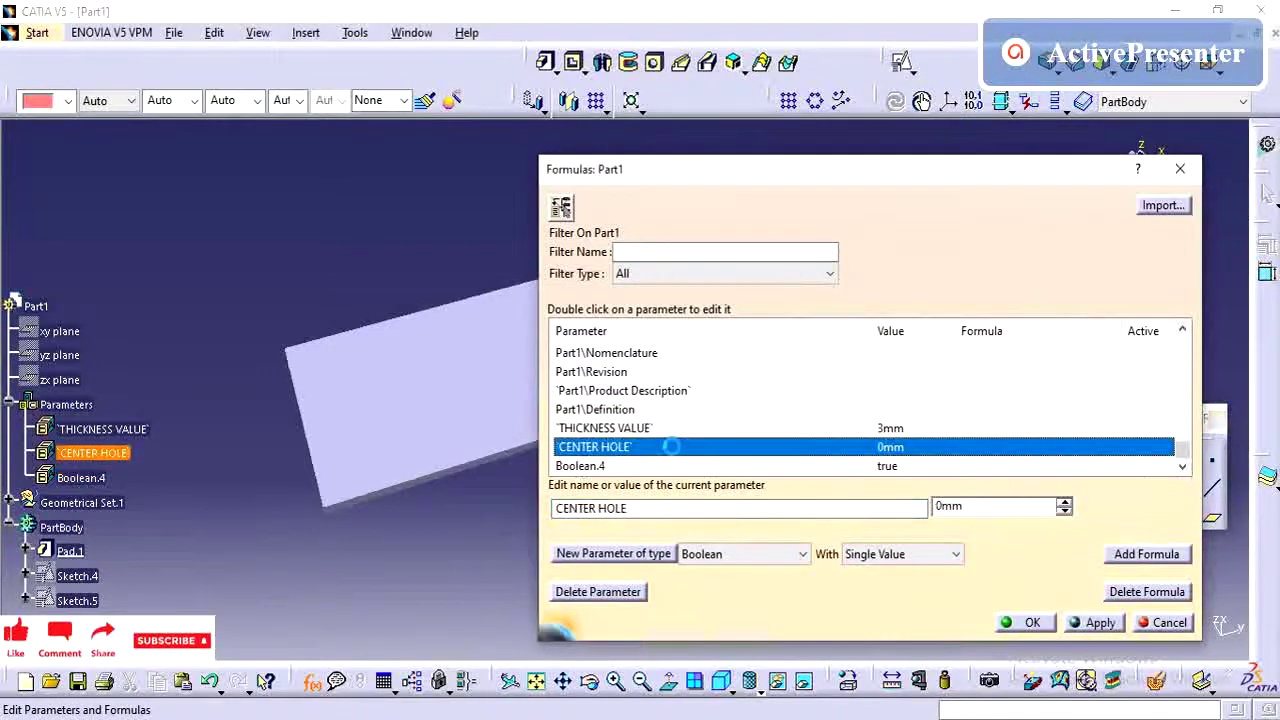
{"action": "left_click", "coordinate": [1128, 592]}
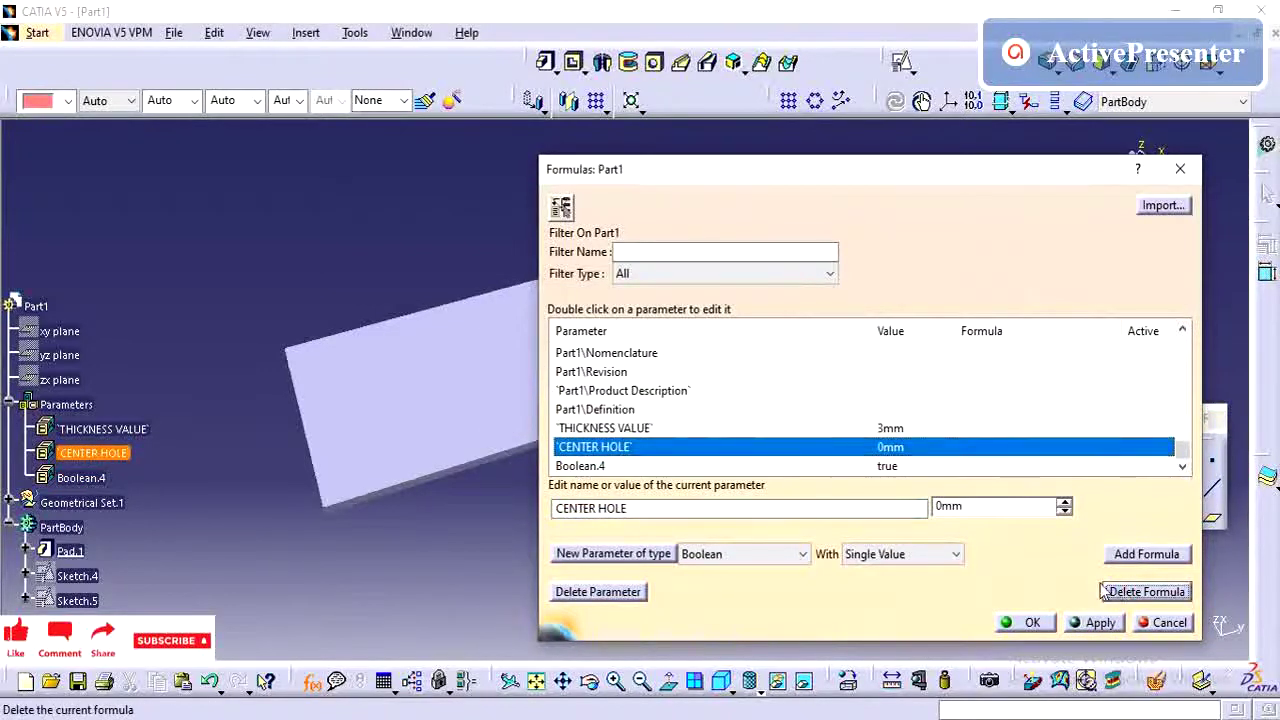
{"action": "left_click", "coordinate": [627, 596]}
{"action": "left_click", "coordinate": [704, 414]}
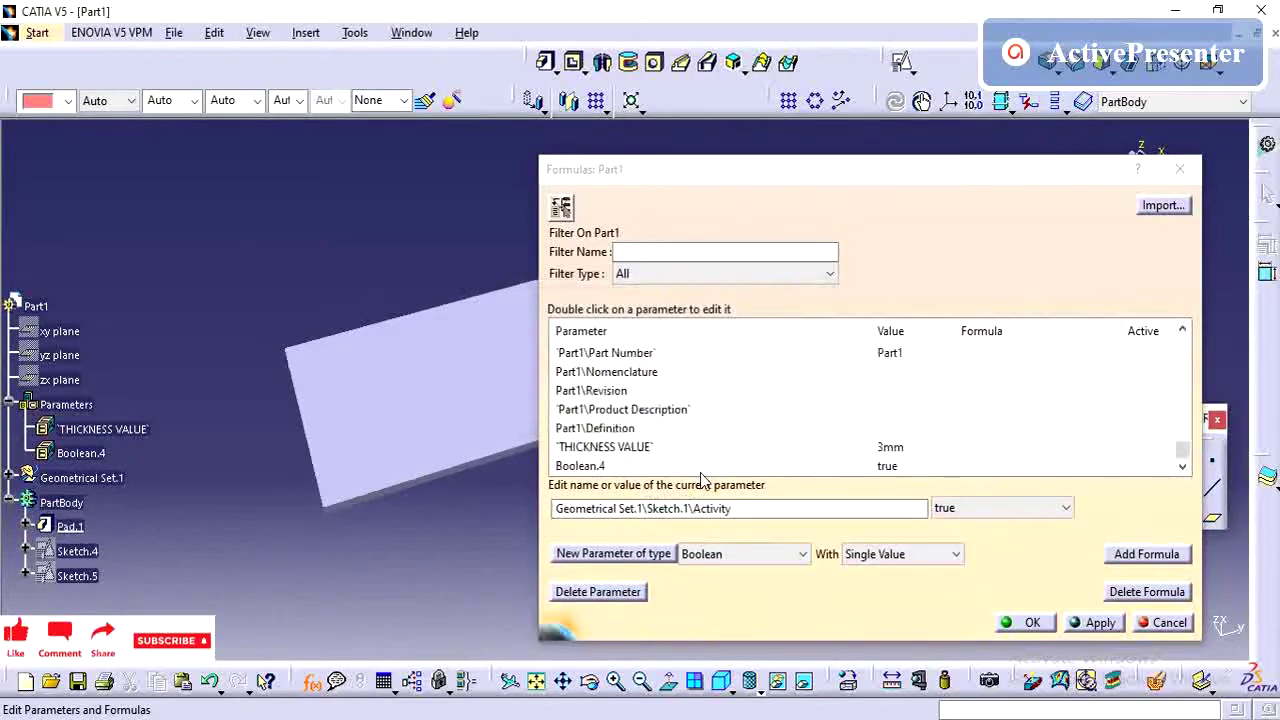
Rename the Boolean.4 parameter as CENTER HOLE, apply the change and confirm the formulas.
{"action": "left_click", "coordinate": [700, 467]}
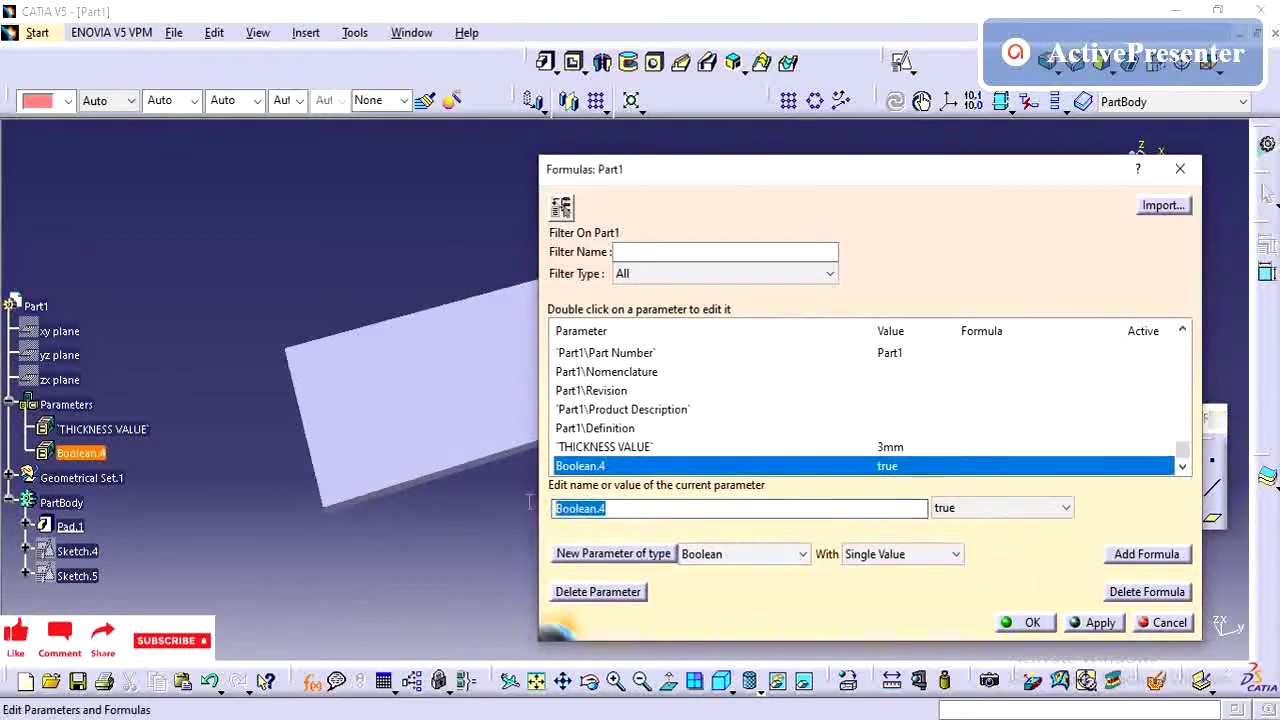
{"action": "type", "text": "CENTER HOLE"}
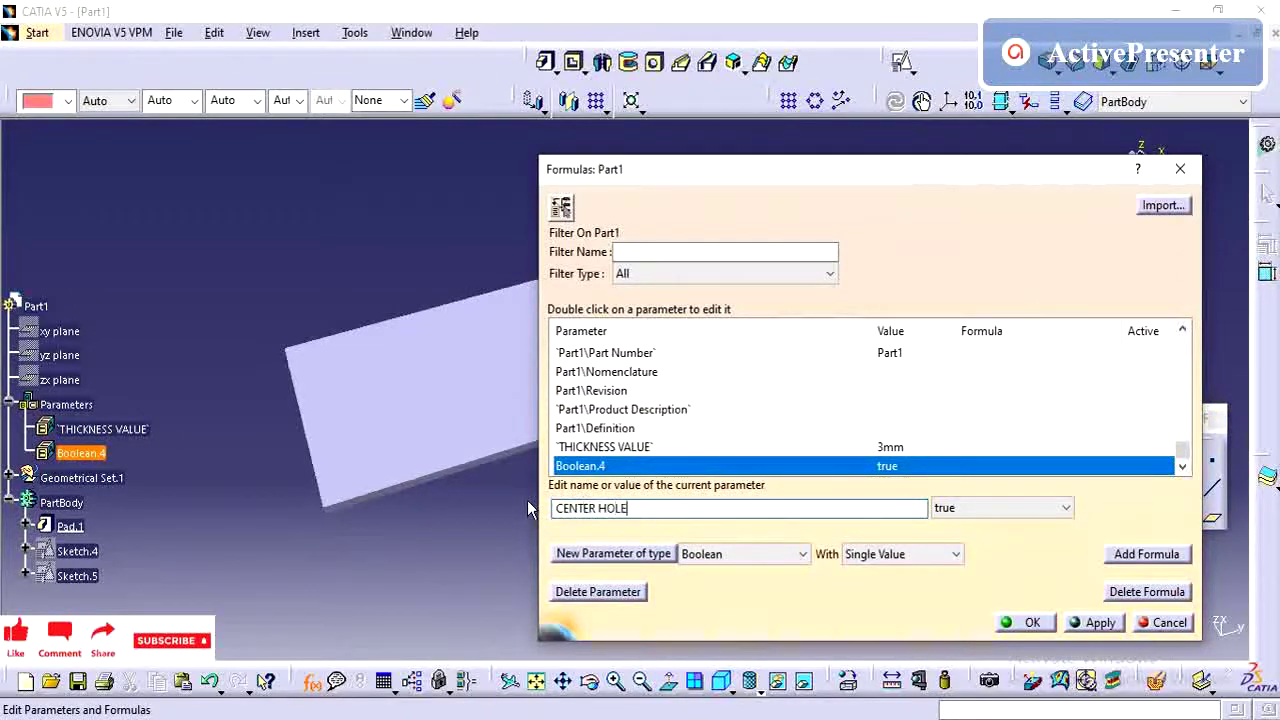
{"action": "left_click", "coordinate": [1097, 622]}
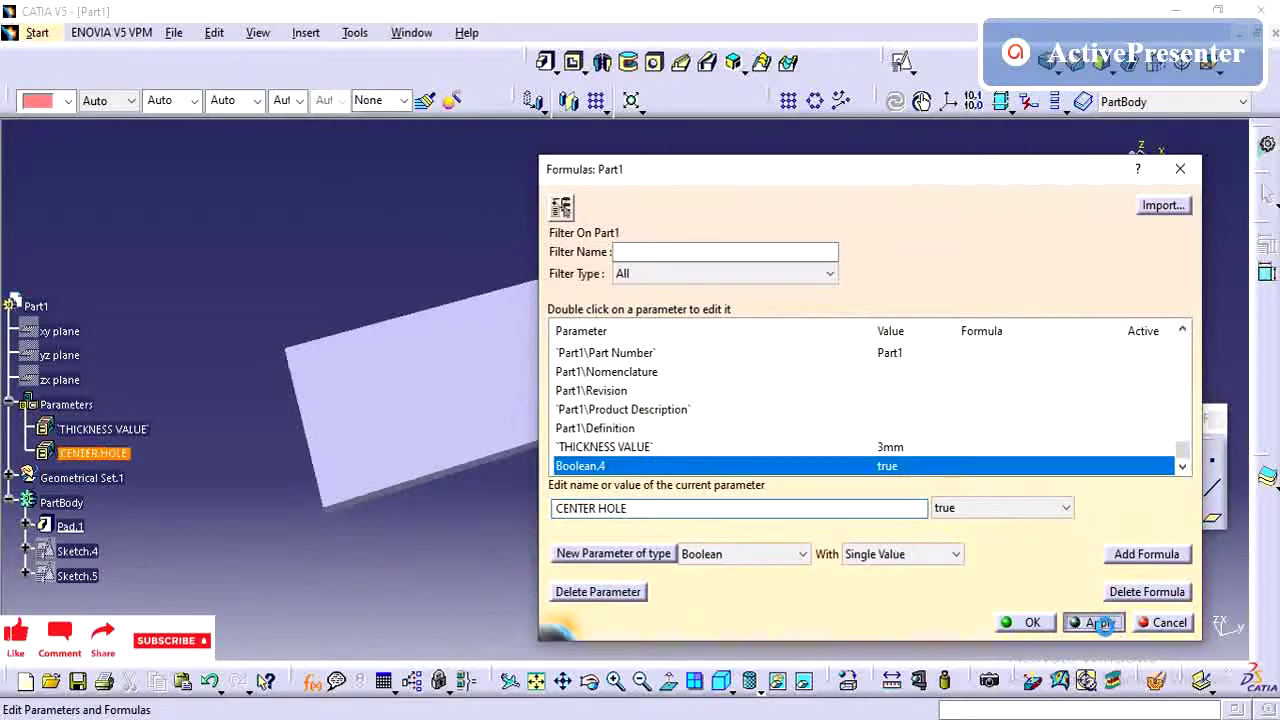
{"action": "left_click", "coordinate": [1030, 623]}
Edit Pad.1 and remove the deleted_Thickness formula from its first-limit length.
{"action": "middle_click_drag", "start_coordinate": [500, 526], "coordinate": [196, 524]}
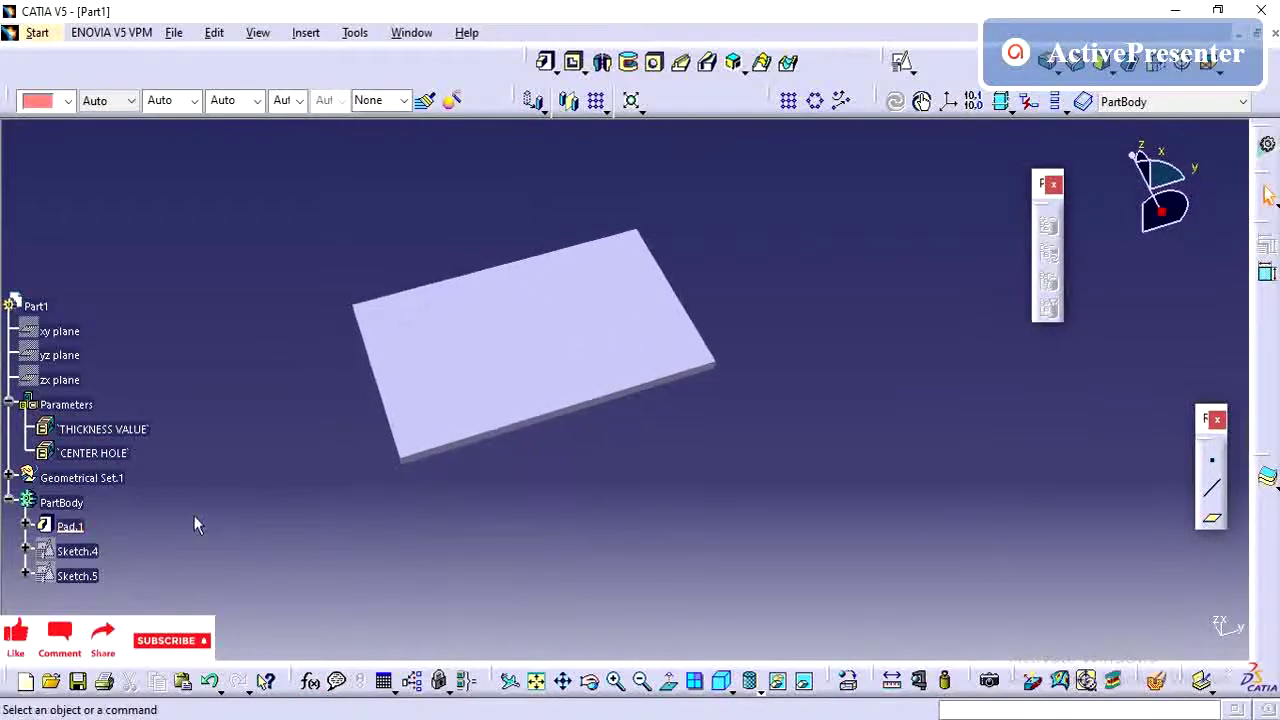
{"action": "double_click", "coordinate": [69, 526]}
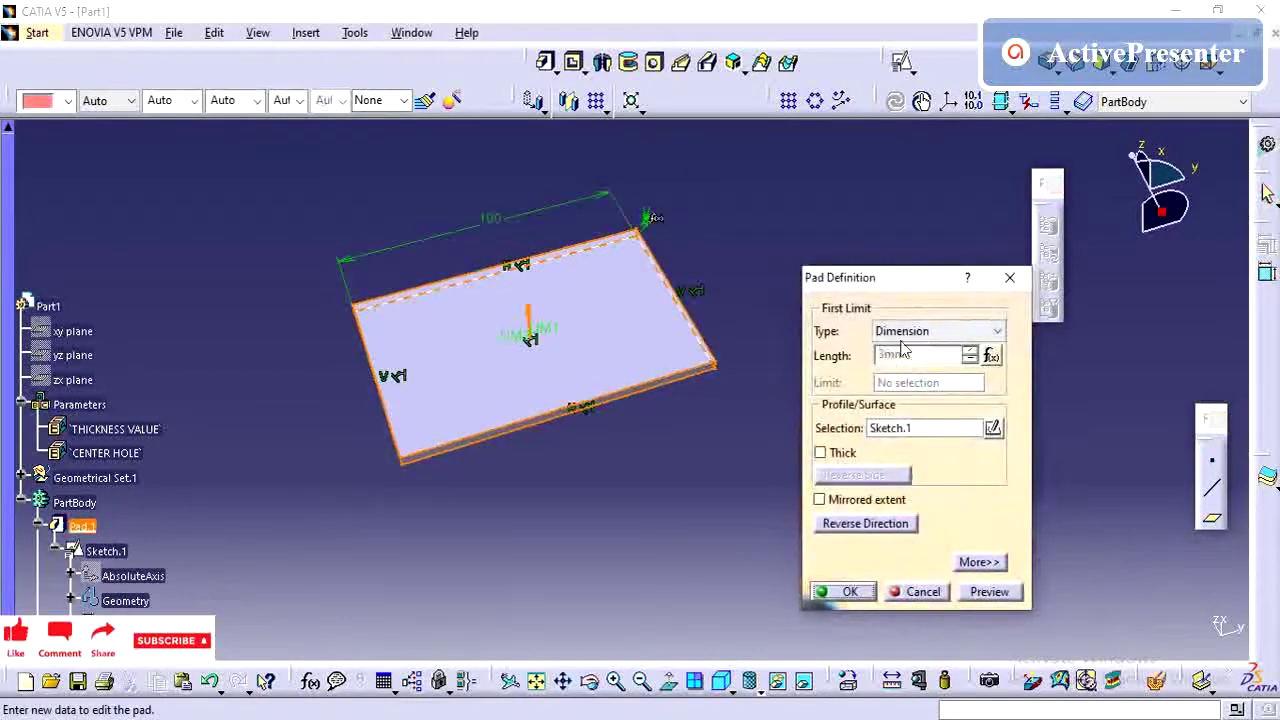
{"action": "left_click", "coordinate": [990, 356]}
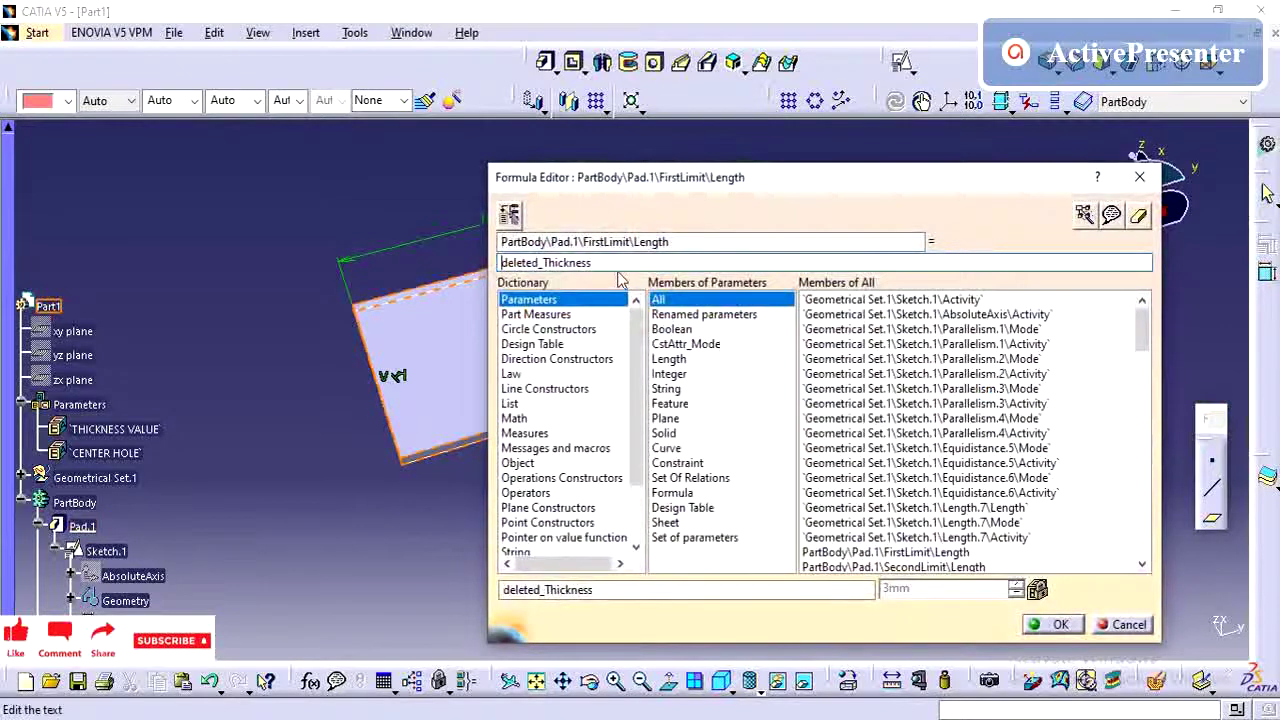
{"action": "left_click_drag", "start_coordinate": [594, 262], "coordinate": [371, 265]}
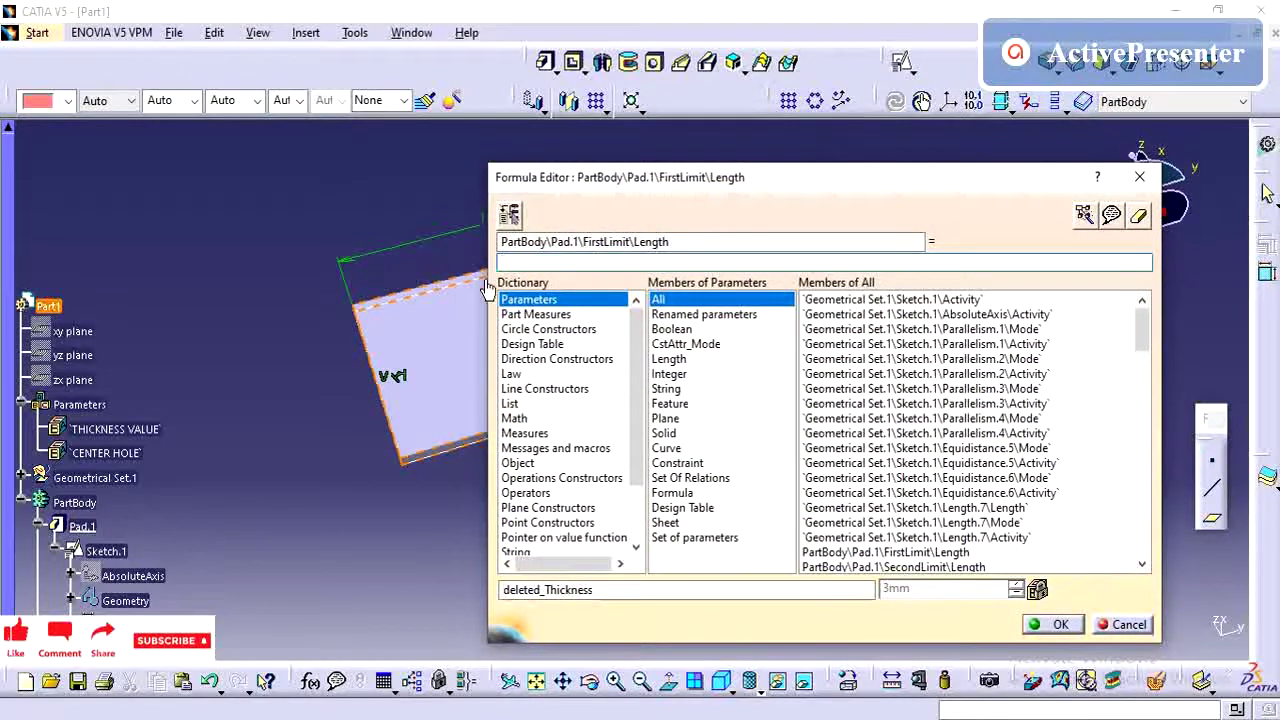
{"action": "left_click", "coordinate": [698, 315]}
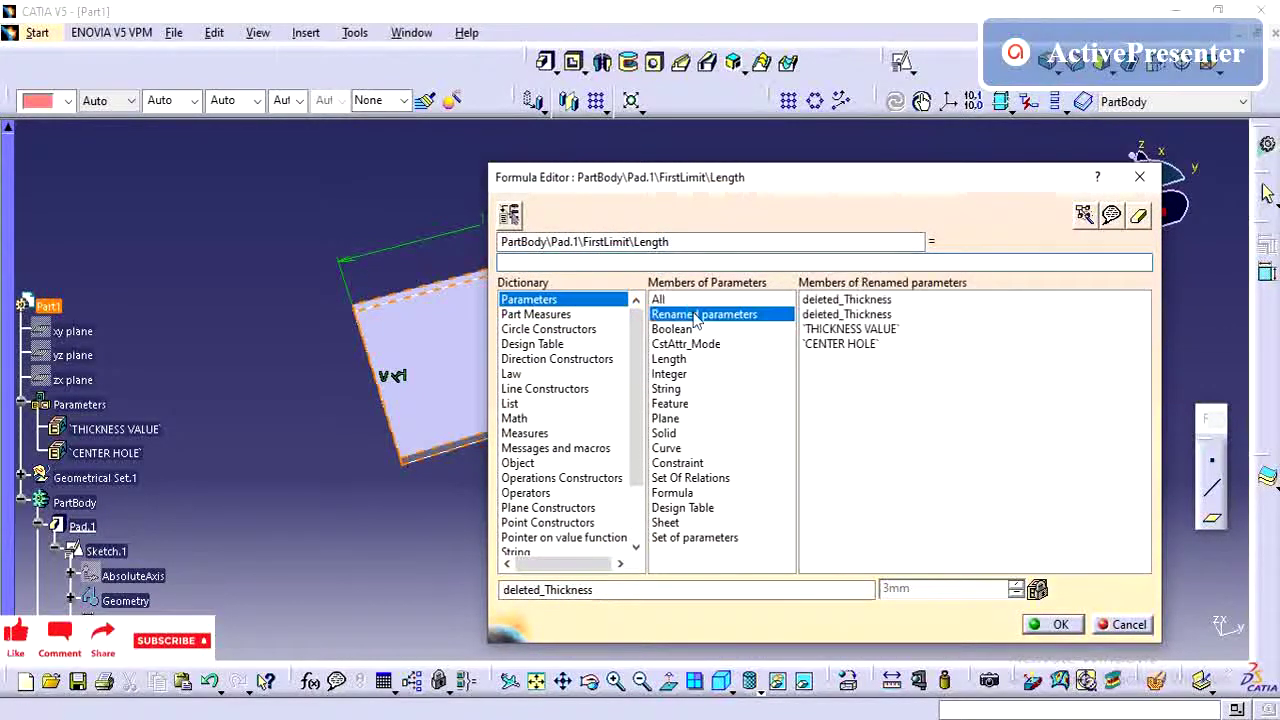
{"action": "left_click", "coordinate": [870, 330]}
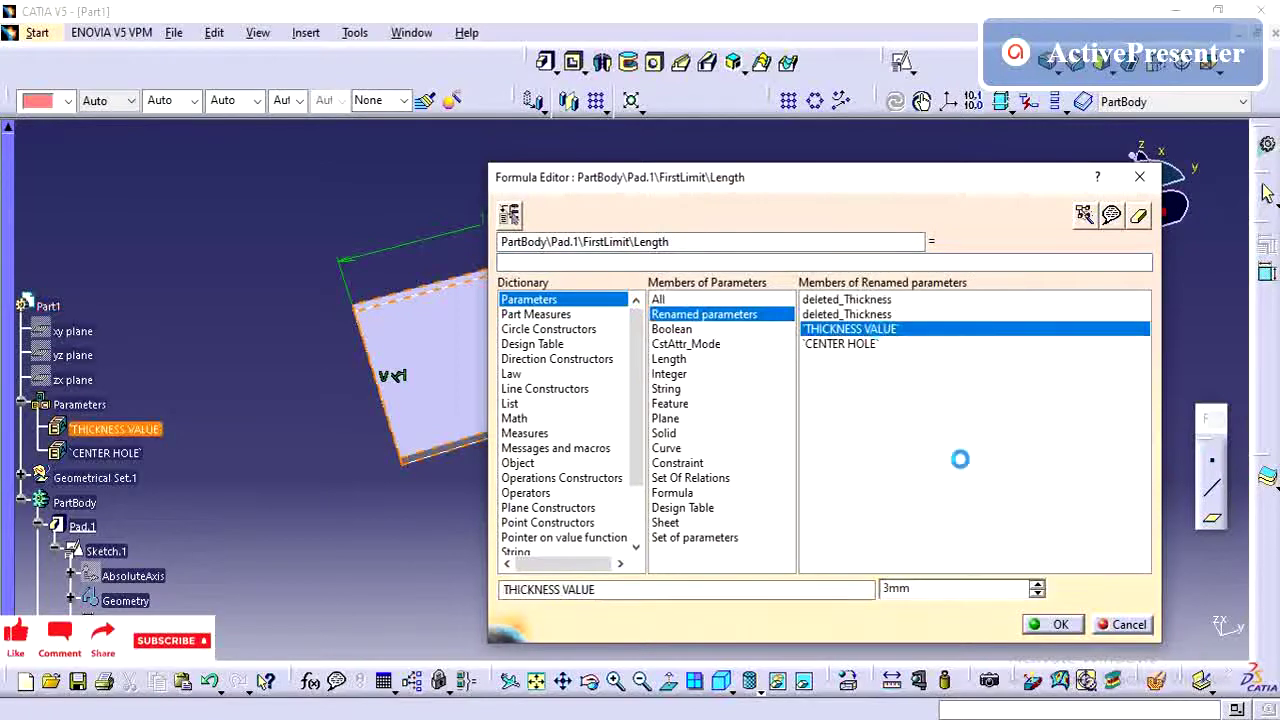
{"action": "left_click", "coordinate": [1058, 625]}
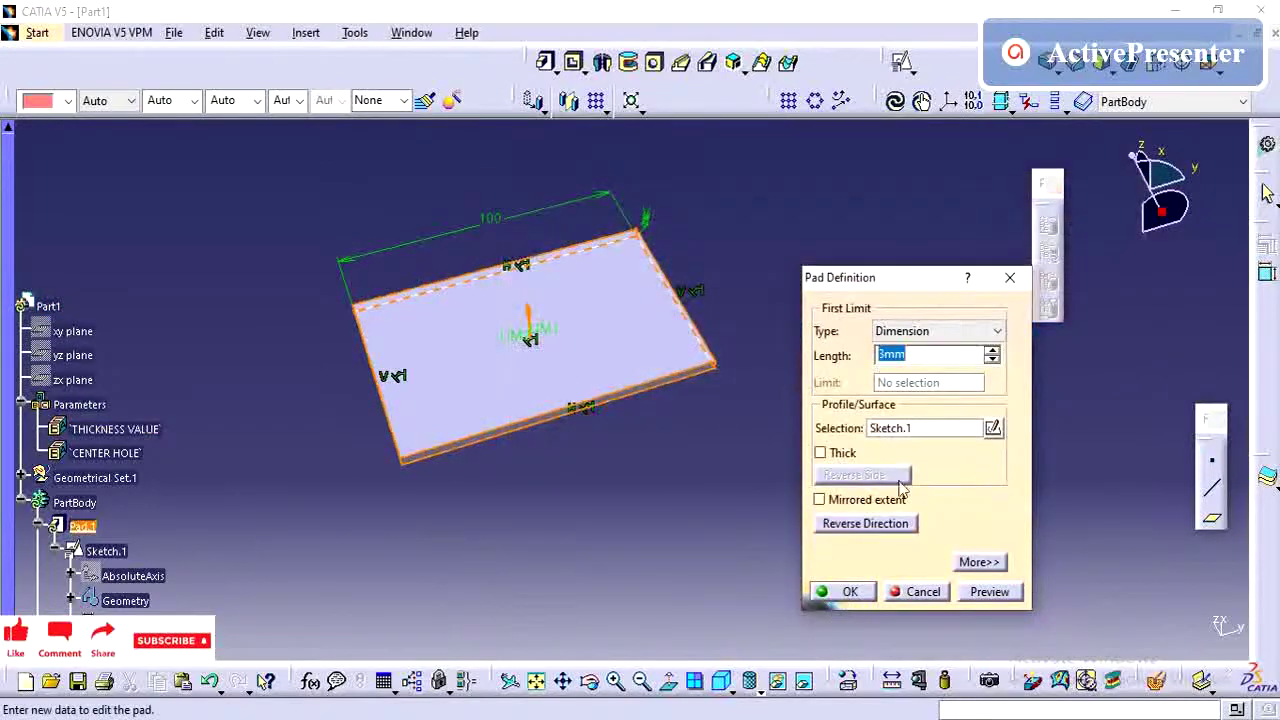
Link Pad.1's first-limit length to the THICKNESS VALUE parameter with a new formula, and confirm the pad.
{"action": "right_click", "coordinate": [938, 354]}
{"action": "left_click", "coordinate": [966, 368]}
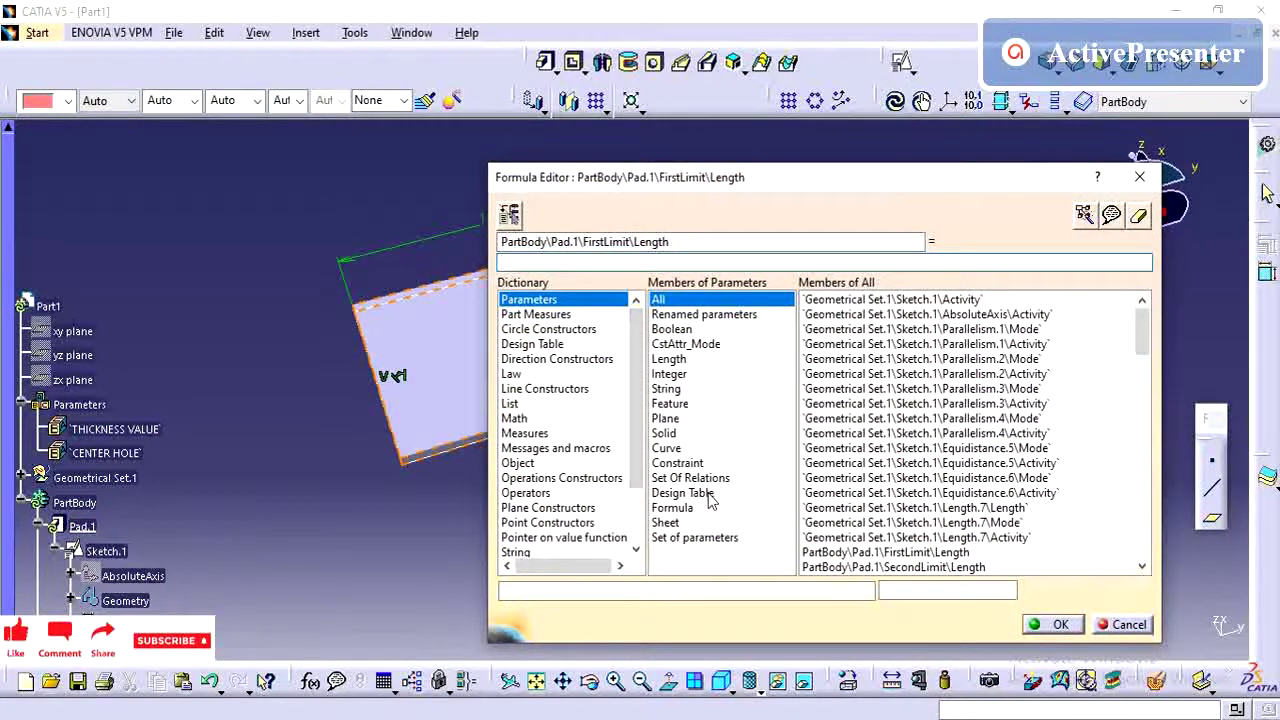
{"action": "scroll", "coordinate": [880, 465], "scroll_direction": "down", "scroll_amount": 15}
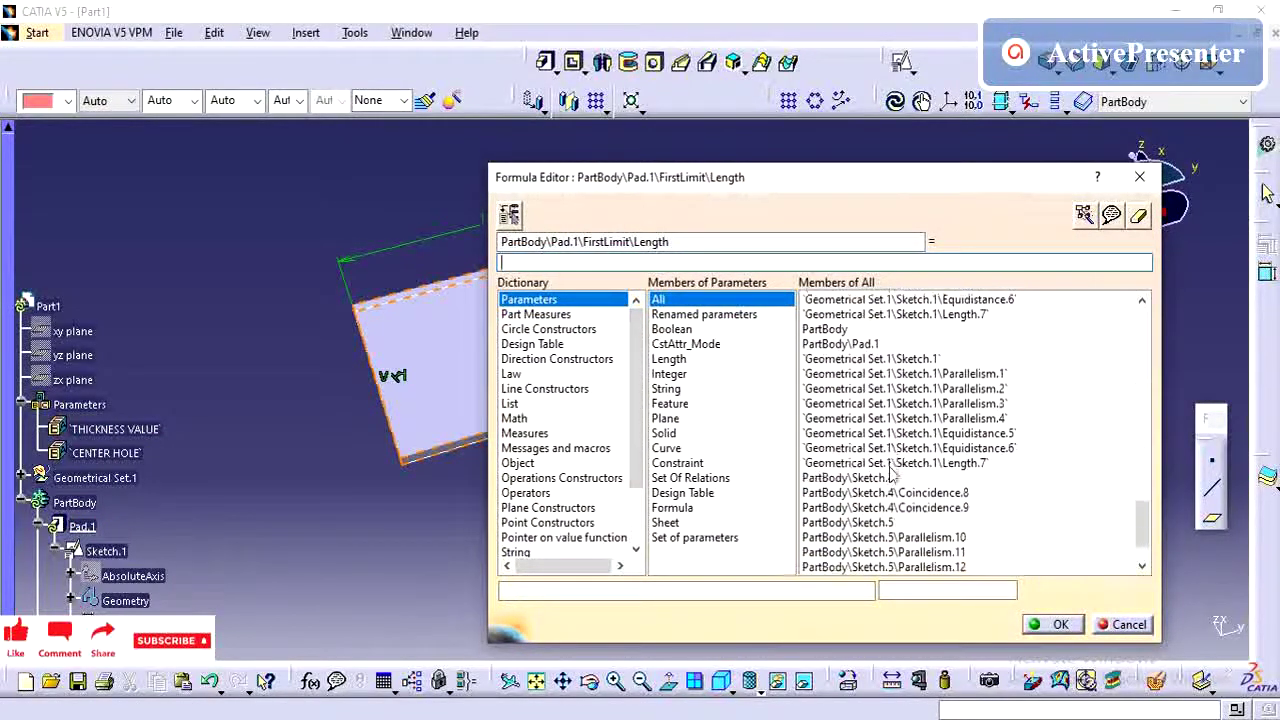
{"action": "scroll", "coordinate": [890, 477], "scroll_direction": "down", "scroll_amount": 3}
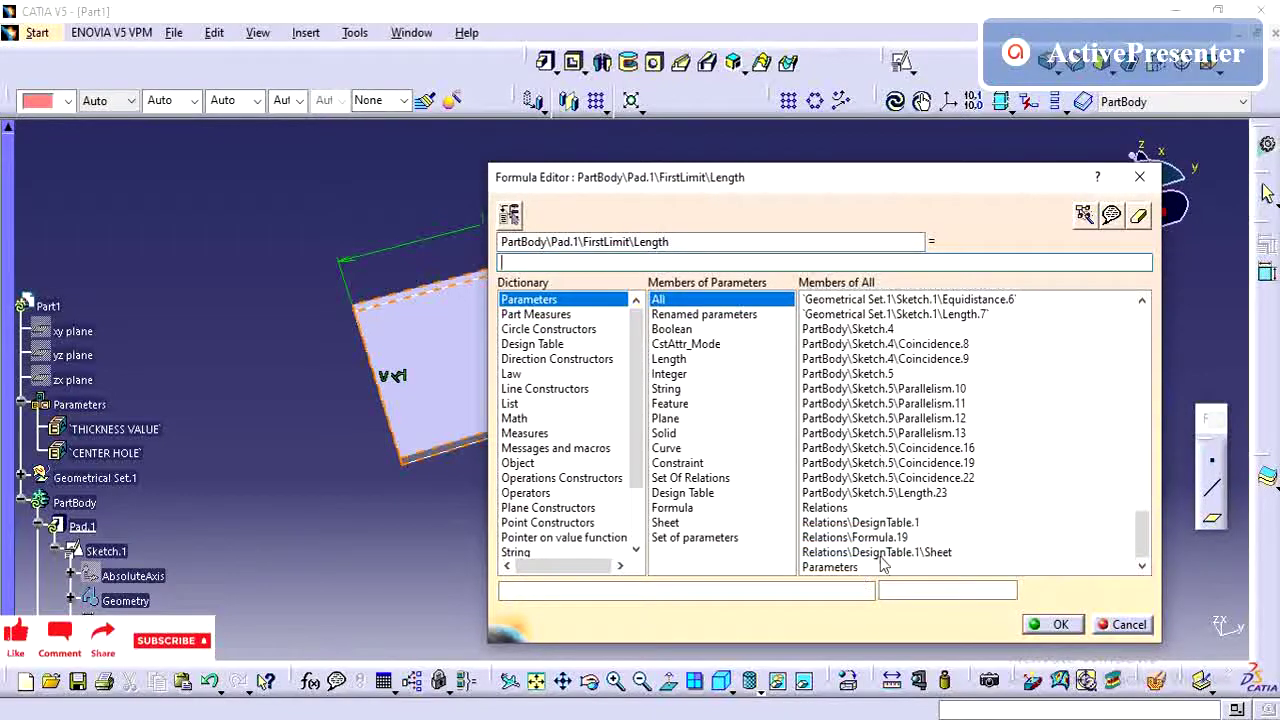
{"action": "scroll", "coordinate": [888, 530], "scroll_direction": "up", "scroll_amount": 10}
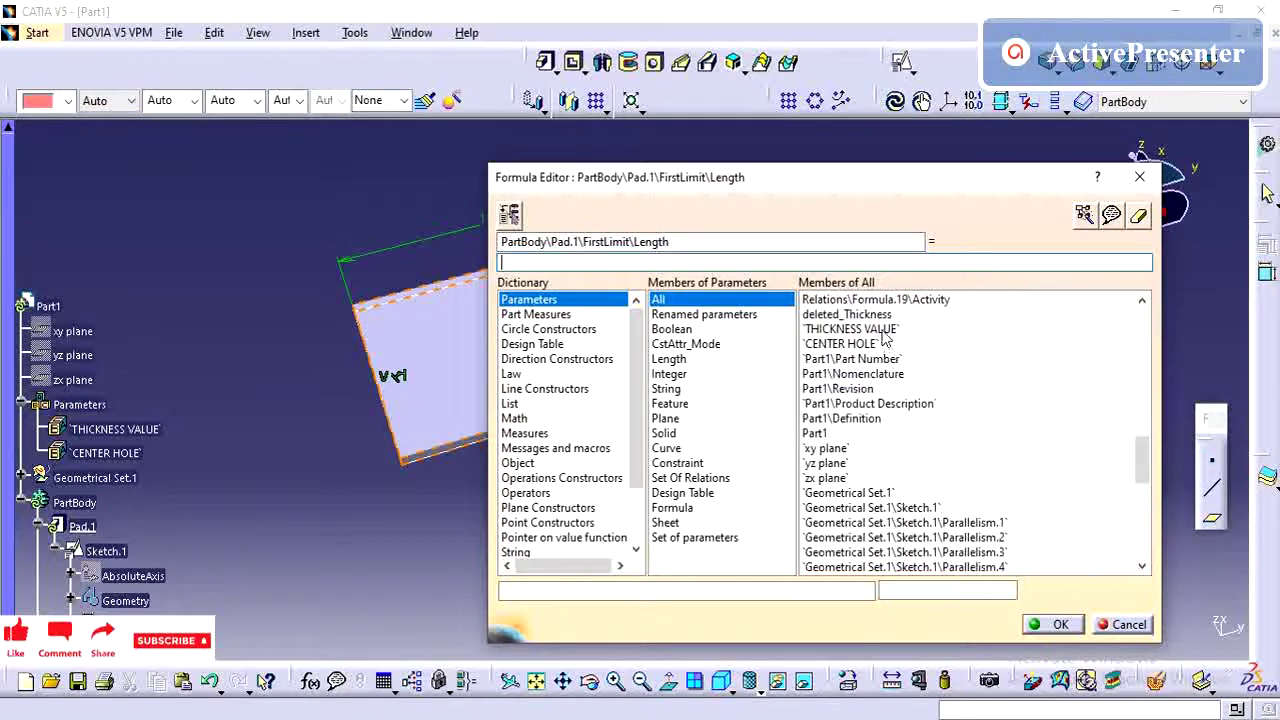
{"action": "left_click", "coordinate": [883, 333]}
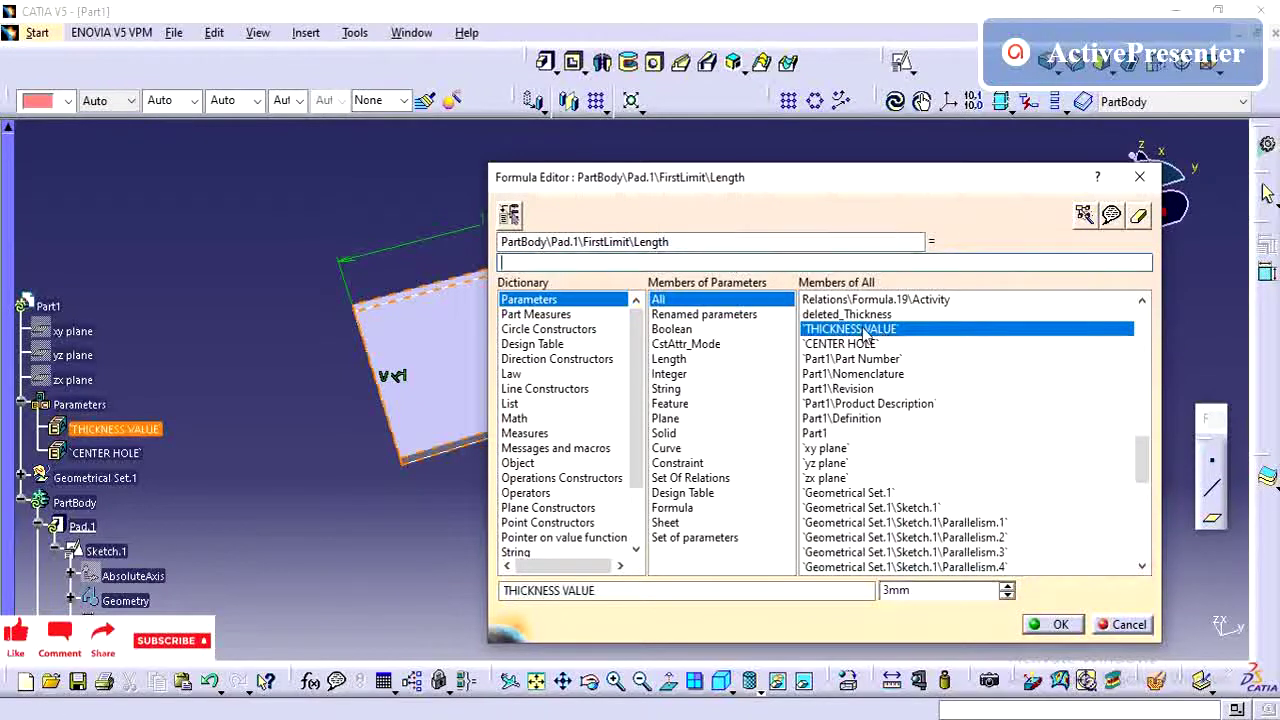
{"action": "double_click", "coordinate": [866, 329]}
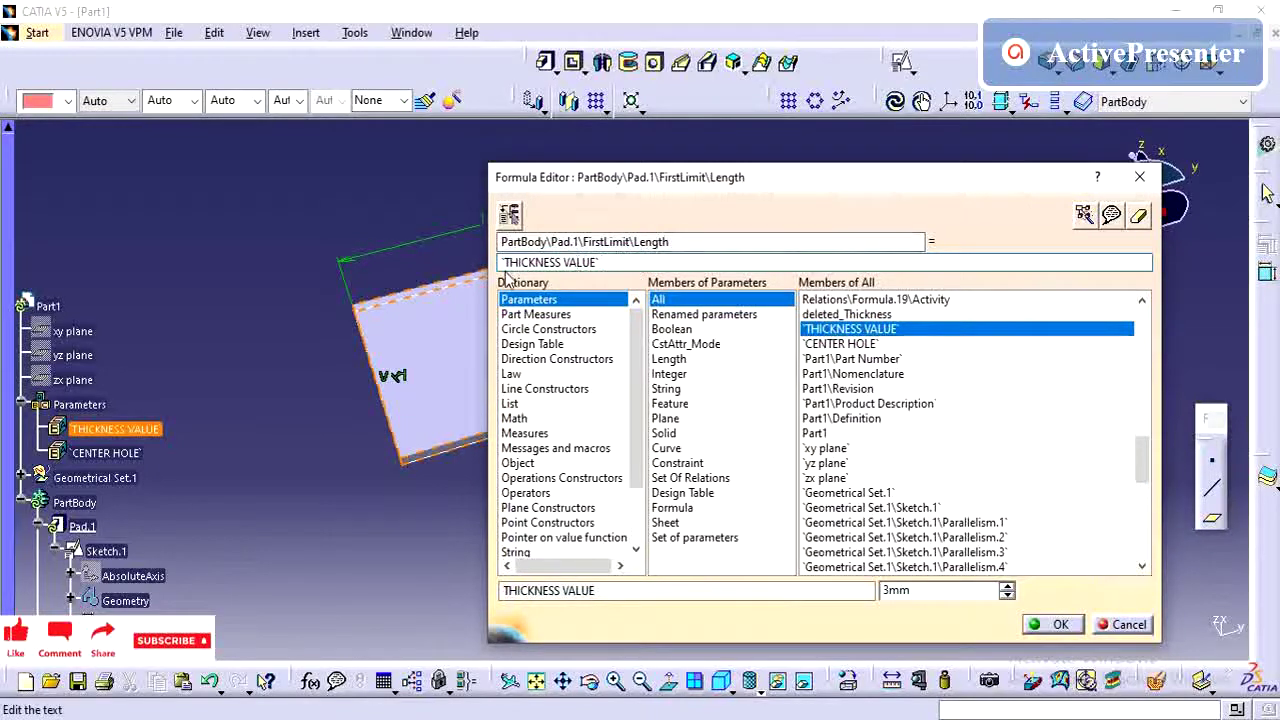
{"action": "left_click", "coordinate": [1052, 625]}
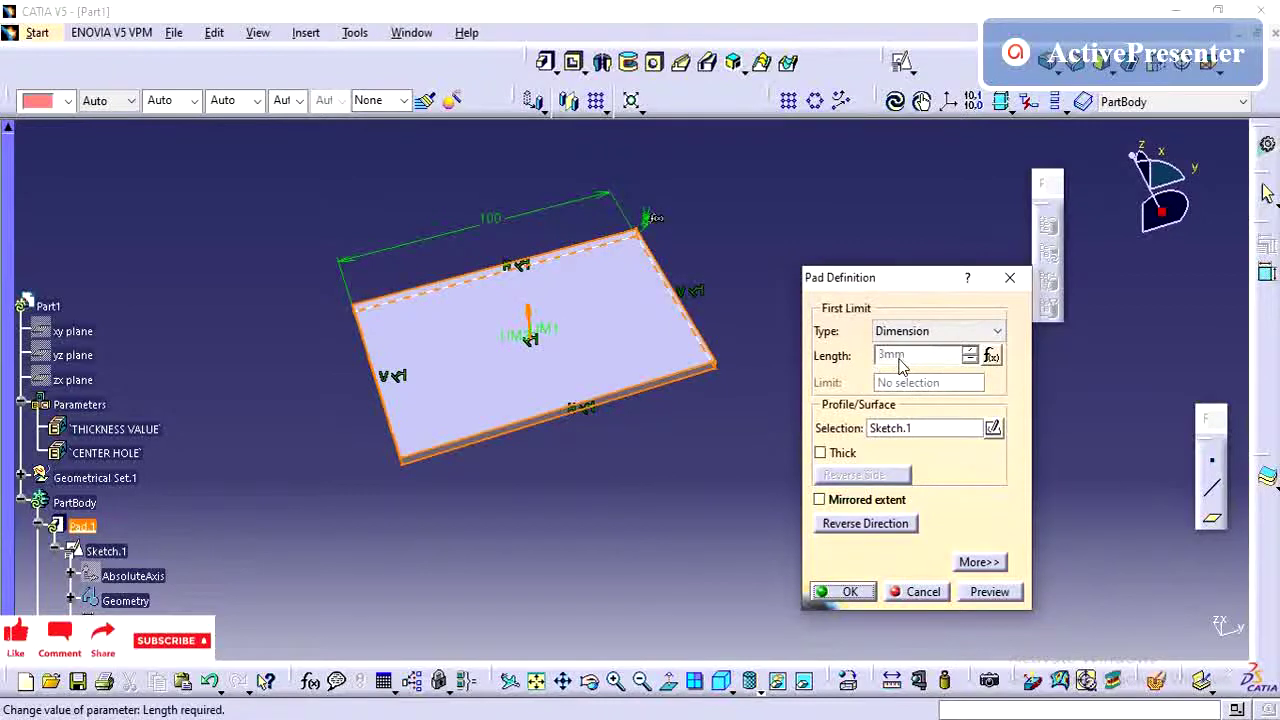
{"action": "left_click", "coordinate": [848, 592]}
Show Sketch.4 to view the circle at the plate's center, and hide it again.
{"action": "mouse_move", "coordinate": [566, 491]}
{"action": "middle_mouse_down"}
{"action": "mouse_move", "coordinate": [691, 443]}
{"action": "mouse_move", "coordinate": [563, 496]}
{"action": "mouse_move", "coordinate": [579, 393]}
{"action": "middle_mouse_up"}
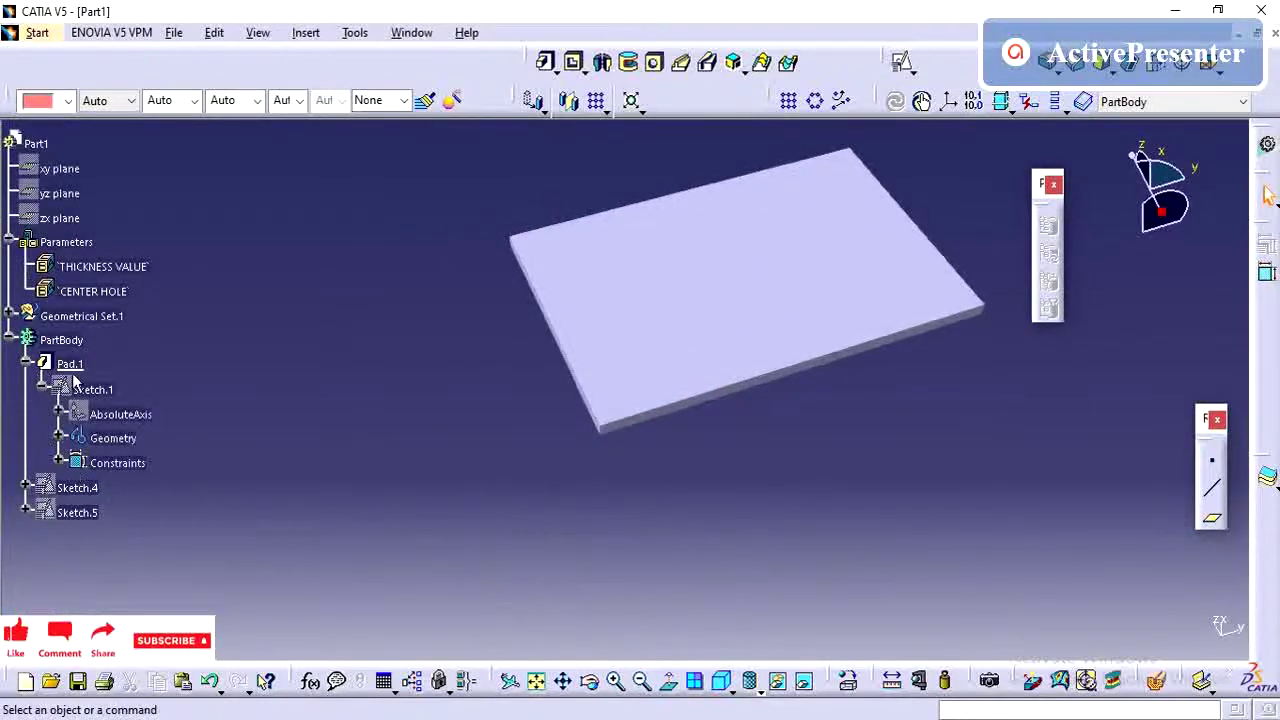
{"action": "right_click", "coordinate": [79, 488]}
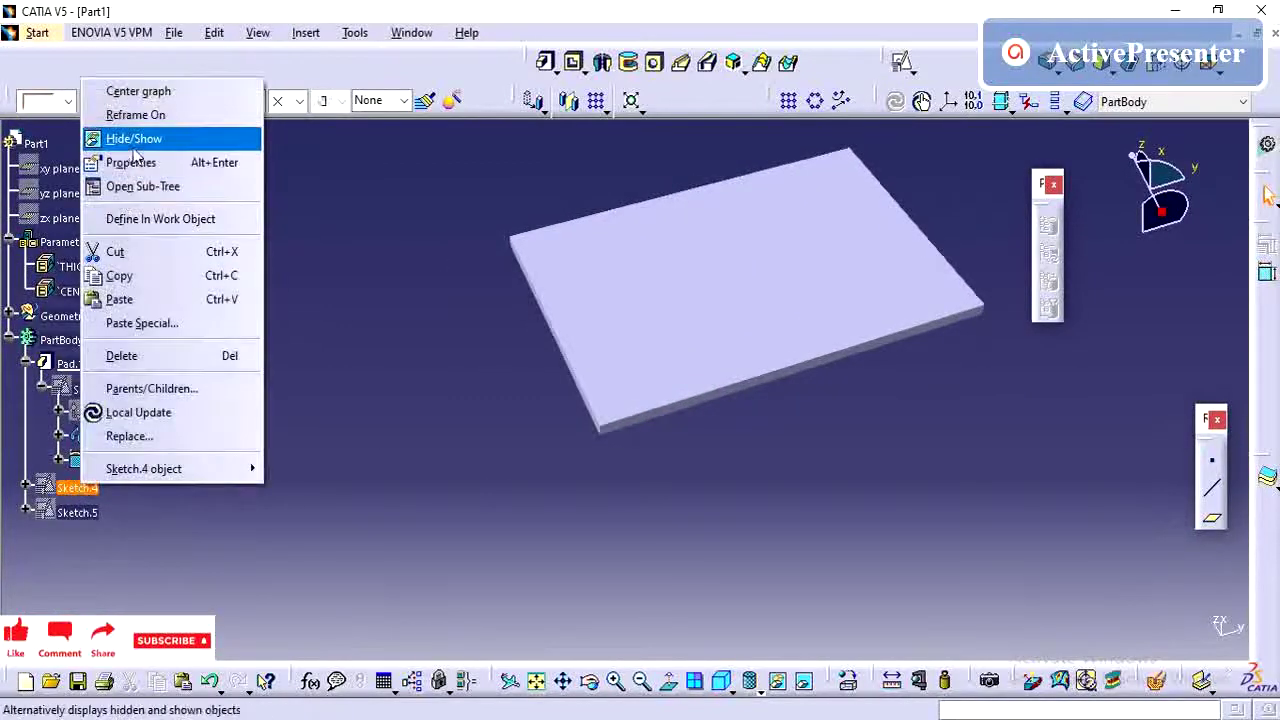
{"action": "left_click", "coordinate": [130, 147]}
{"action": "right_click", "coordinate": [77, 490]}
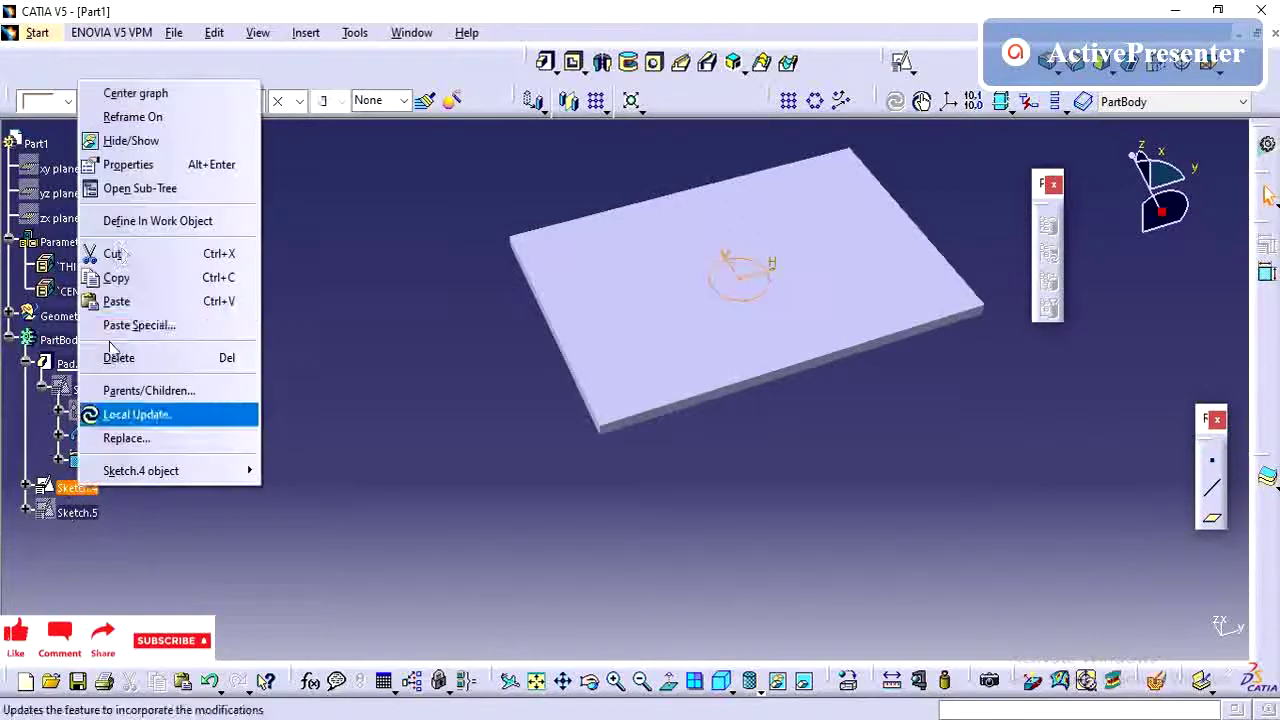
{"action": "left_click", "coordinate": [130, 141]}
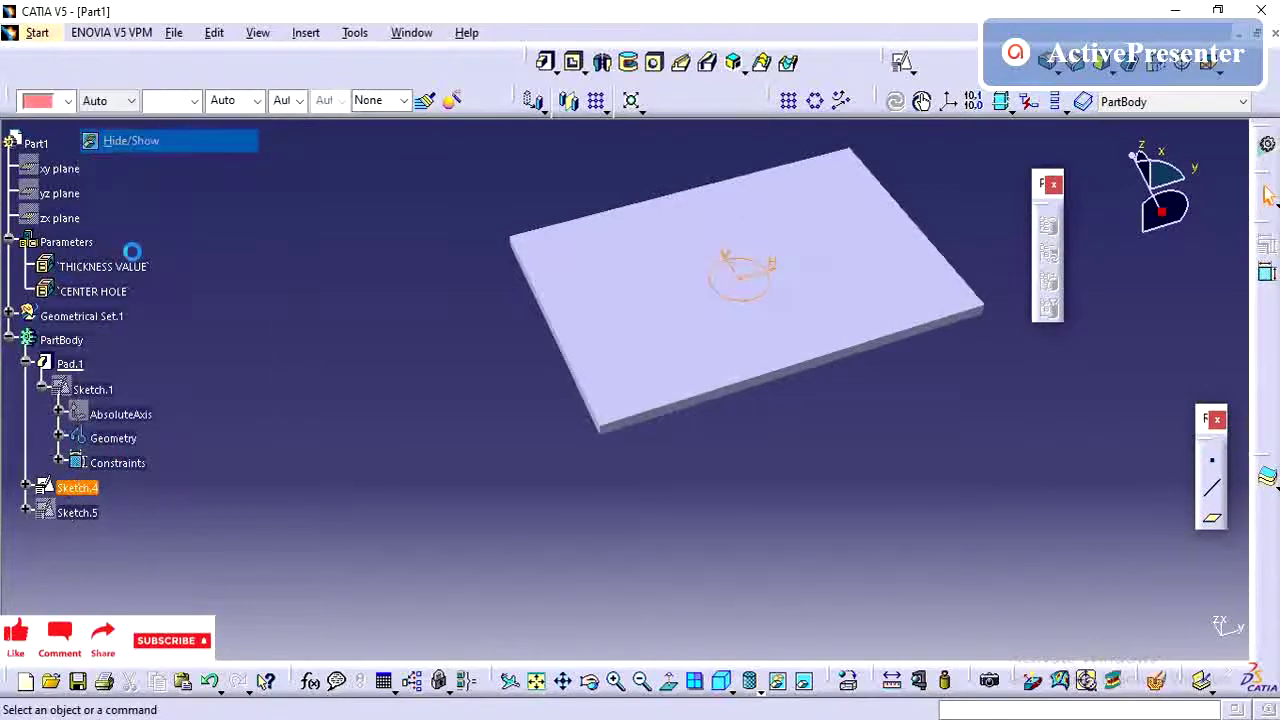
Show Sketch.5, open it for editing and clear the deleted_Thickness formula of its narrow strip's width dimension.
{"action": "right_click", "coordinate": [80, 513]}
{"action": "left_click", "coordinate": [145, 165]}
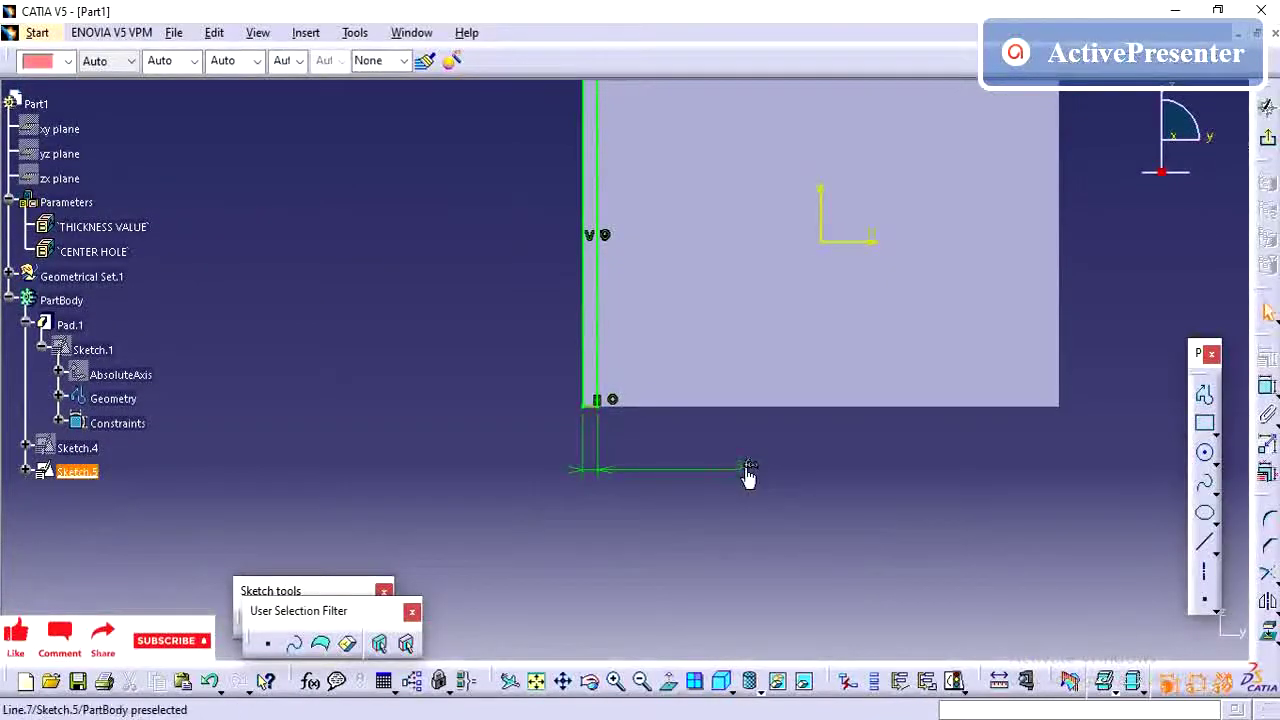
{"action": "left_click", "coordinate": [746, 468]}
{"action": "right_click", "coordinate": [751, 468]}
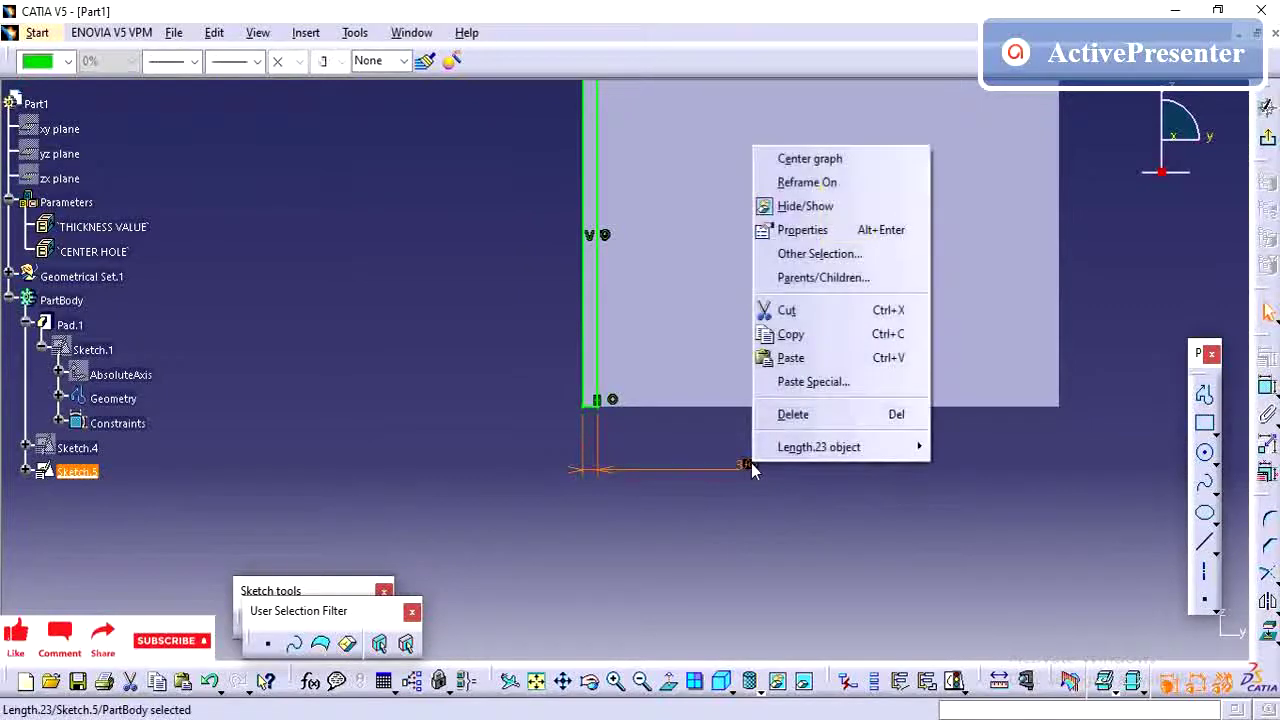
{"action": "mouse_move", "coordinate": [843, 449]}
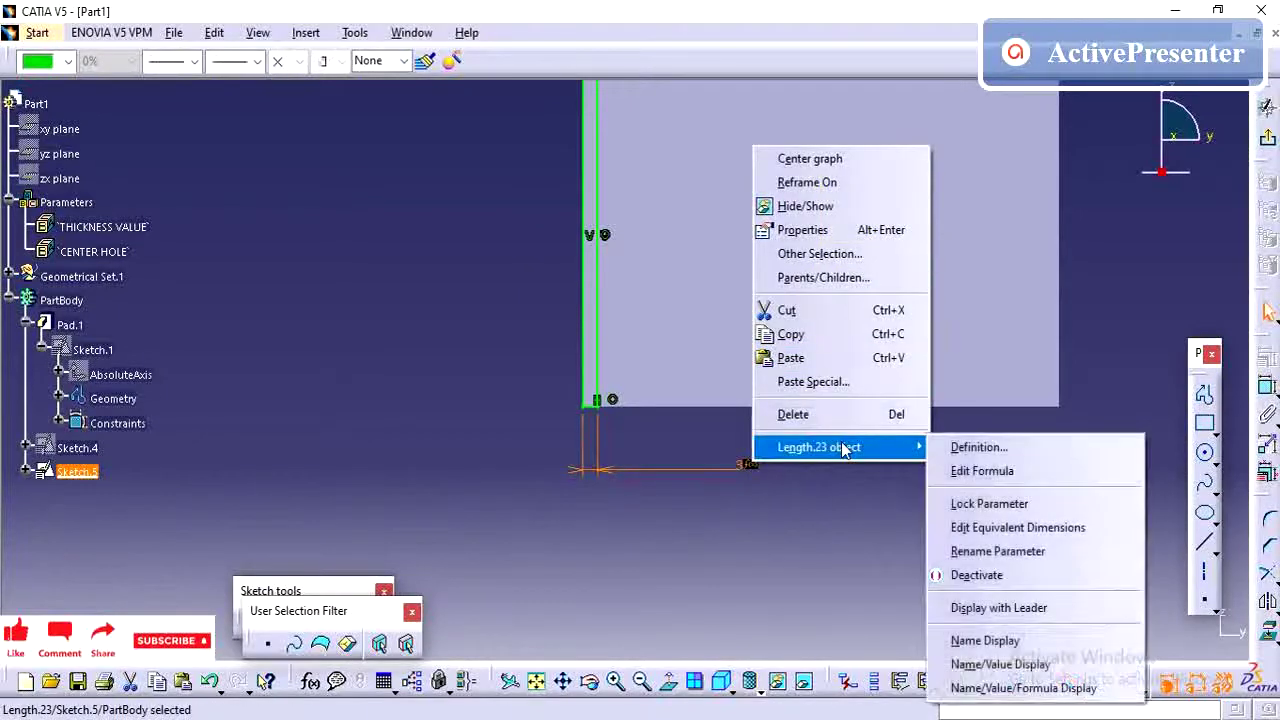
{"action": "left_click", "coordinate": [982, 471]}
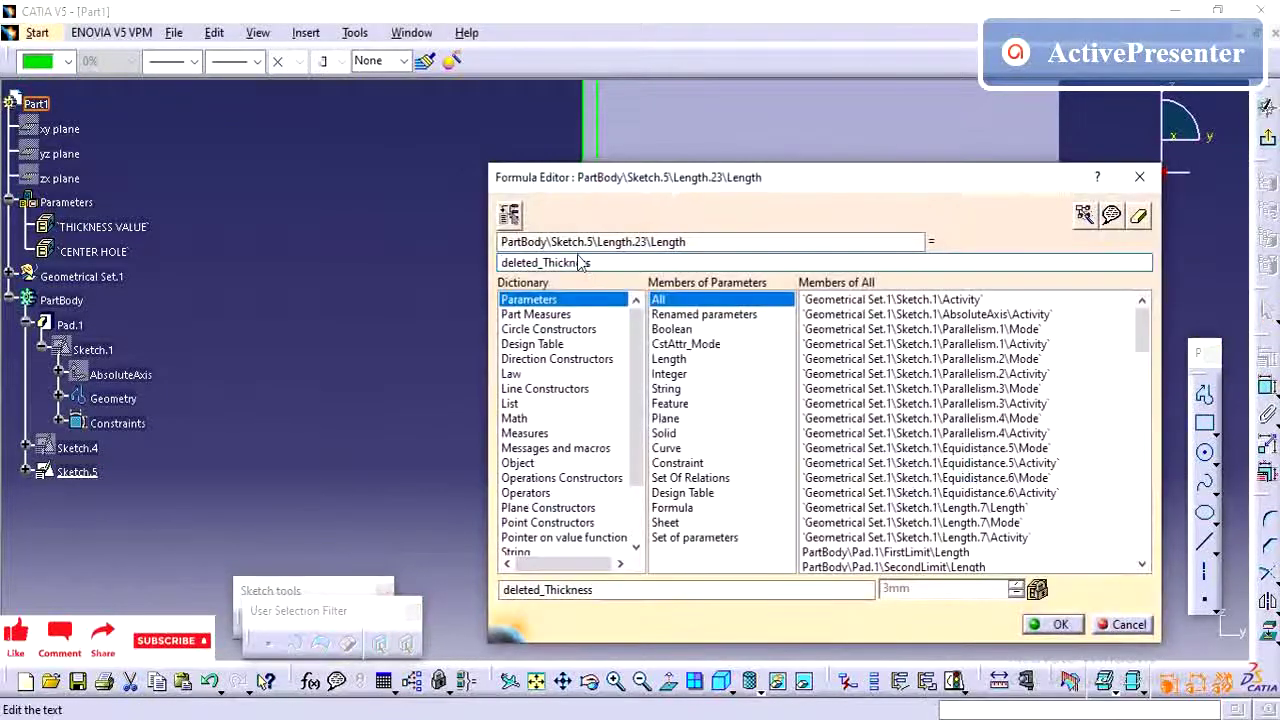
{"action": "key", "text": "ctrl+a"}
{"action": "key", "text": "BackSpace"}
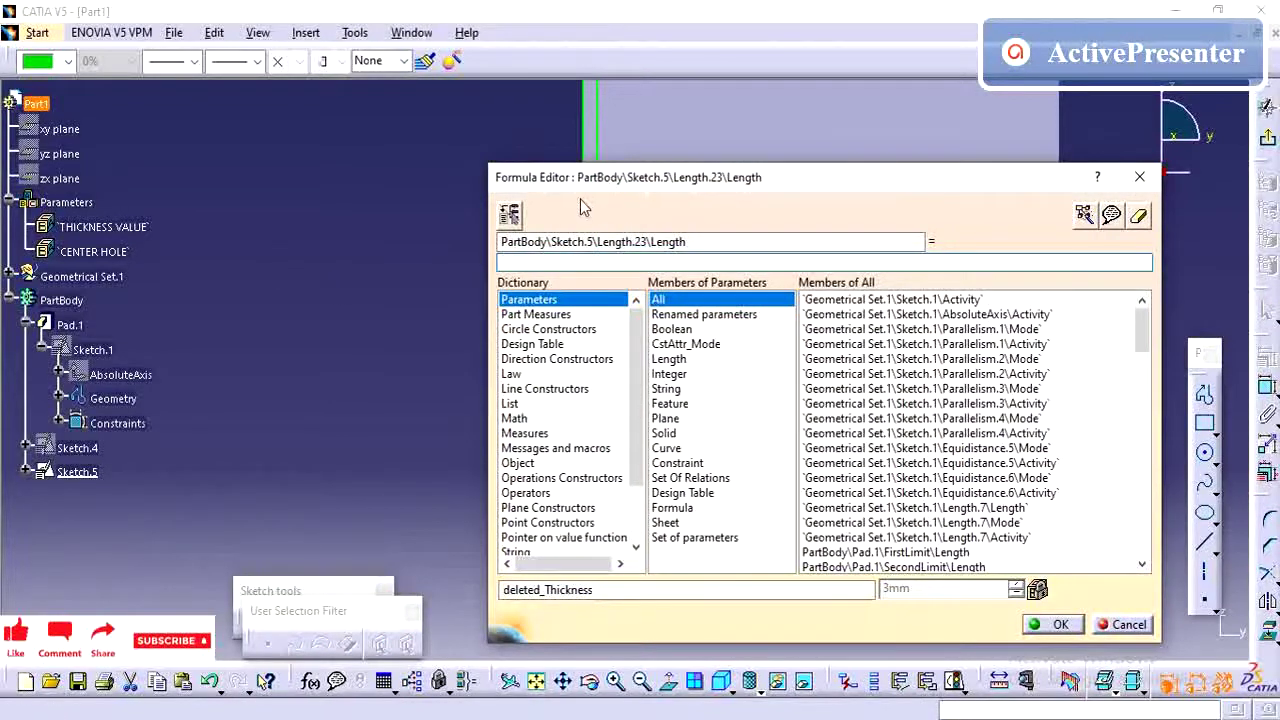
Set the formula of the strip's width dimension in Sketch.5 equal to the THICKNESS VALUE parameter and confirm it.
{"action": "left_click_drag", "start_coordinate": [585, 180], "coordinate": [653, 180]}
{"action": "scroll", "coordinate": [806, 288], "scroll_direction": "down", "scroll_amount": 4}
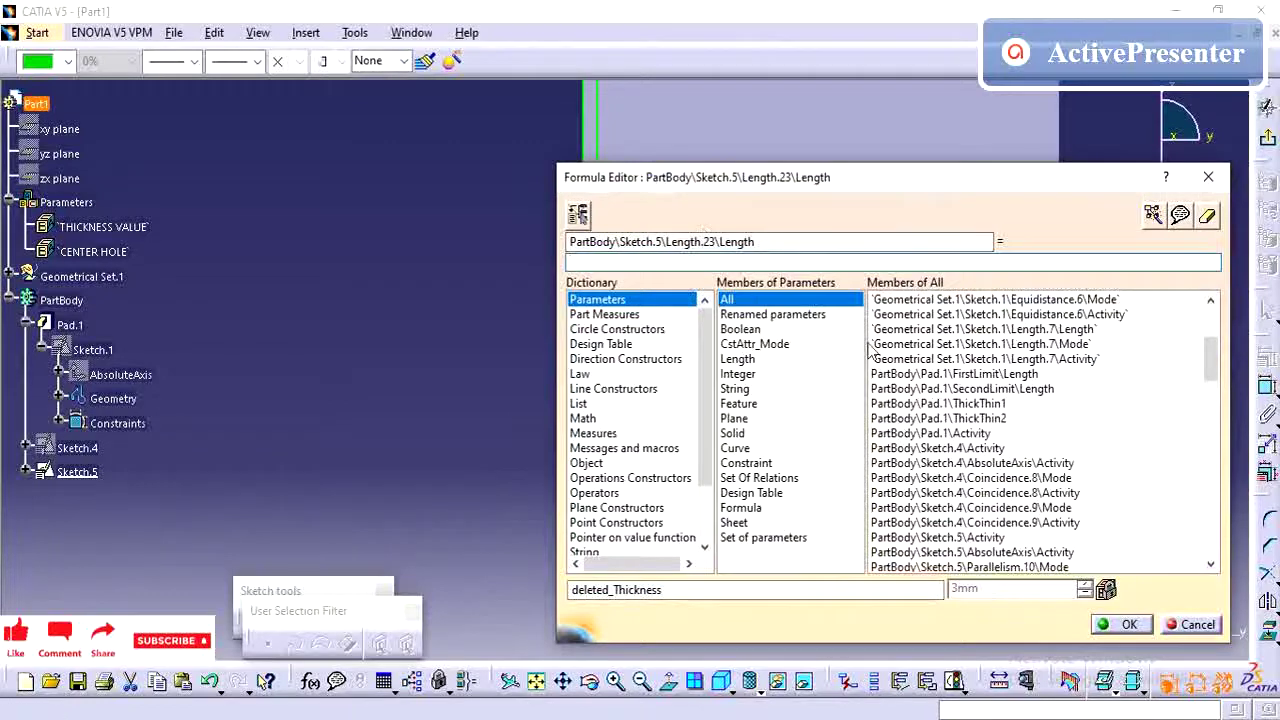
{"action": "scroll", "coordinate": [972, 443], "scroll_direction": "down", "scroll_amount": 7}
{"action": "scroll", "coordinate": [972, 443], "scroll_direction": "down", "scroll_amount": 5}
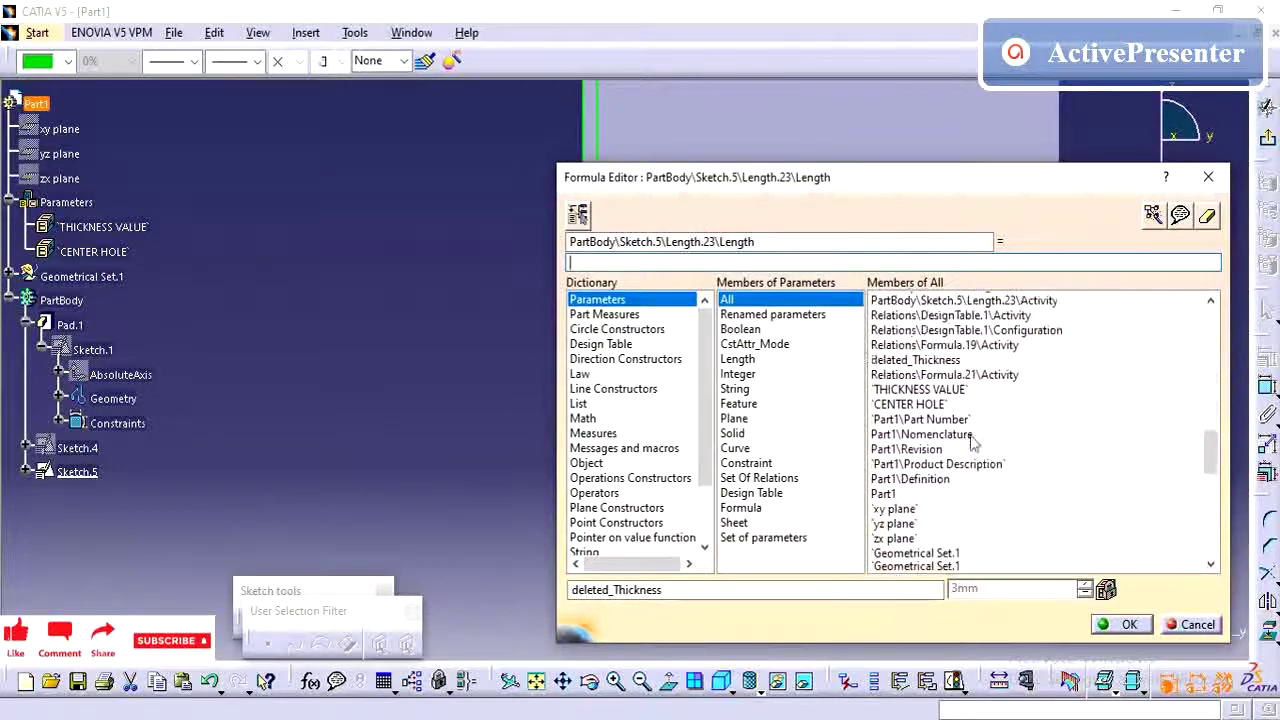
{"action": "scroll", "coordinate": [976, 452], "scroll_direction": "up", "scroll_amount": 2}
{"action": "left_click", "coordinate": [945, 448]}
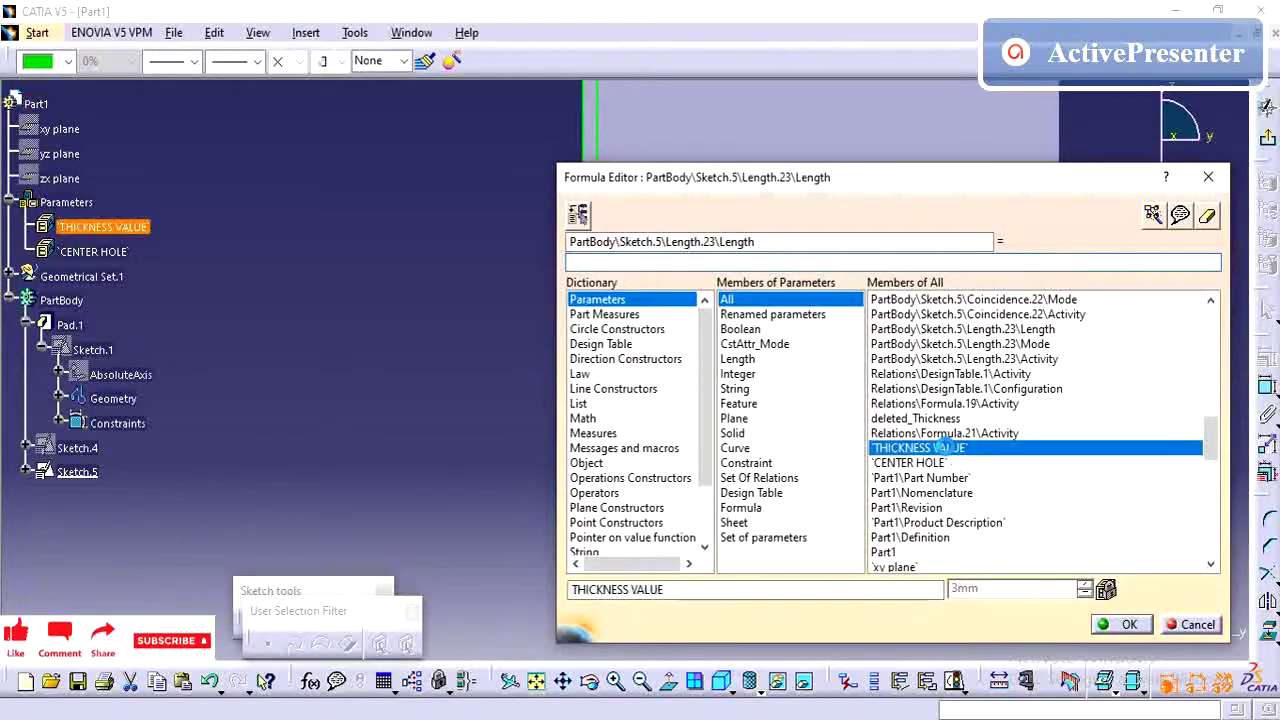
{"action": "double_click", "coordinate": [922, 449]}
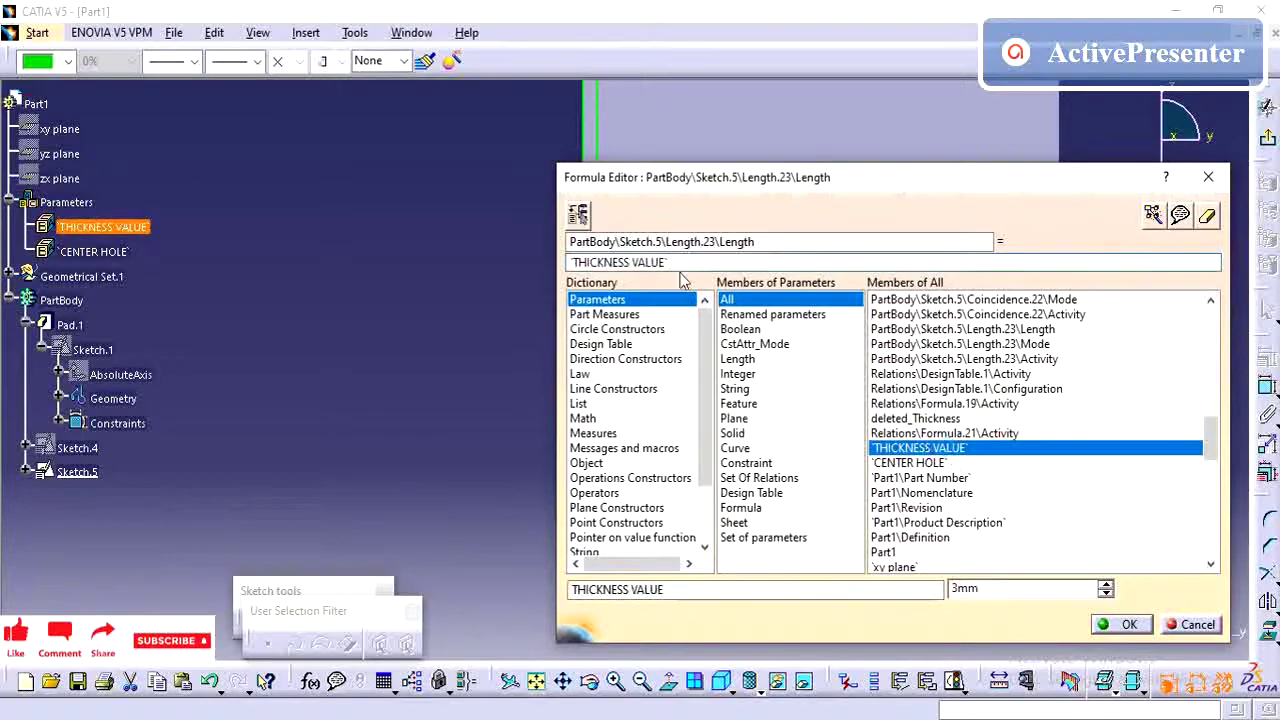
{"action": "left_click", "coordinate": [1122, 624]}
{"action": "left_click", "coordinate": [774, 497]}
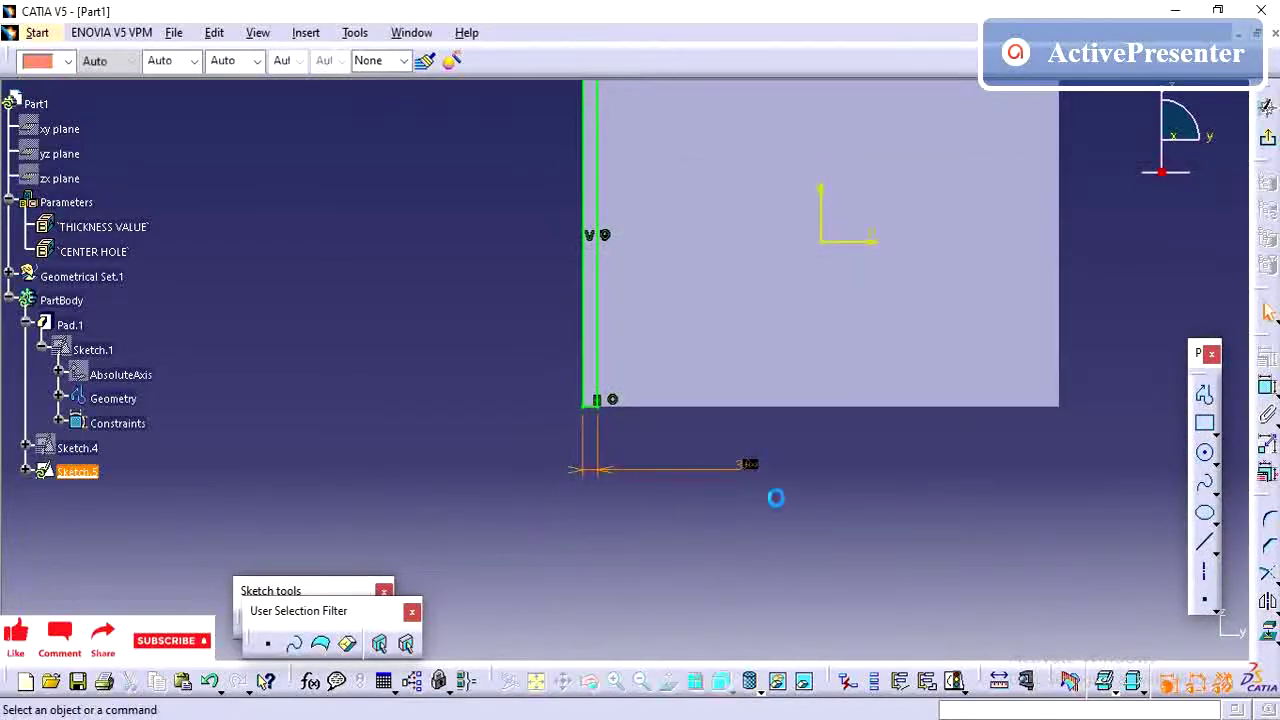
{"action": "mouse_move", "coordinate": [774, 497]}
{"action": "middle_mouse_down"}
{"action": "mouse_move", "coordinate": [767, 435]}
{"action": "mouse_move", "coordinate": [808, 523]}
{"action": "mouse_move", "coordinate": [737, 463]}
{"action": "mouse_move", "coordinate": [641, 420]}
{"action": "mouse_move", "coordinate": [728, 428]}
{"action": "middle_mouse_up"}
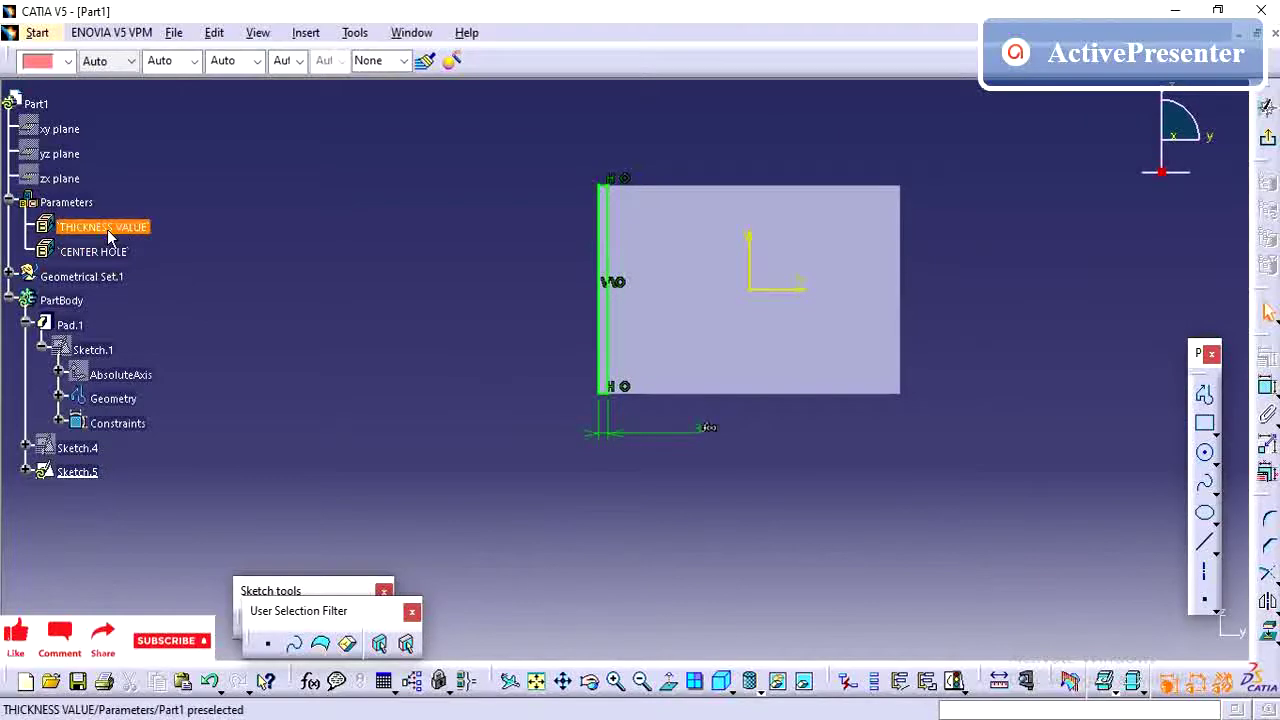
Leave Sketch.5 and extrude its narrow strip into a pad with a length of 20 mm.
{"action": "left_click", "coordinate": [1267, 143]}
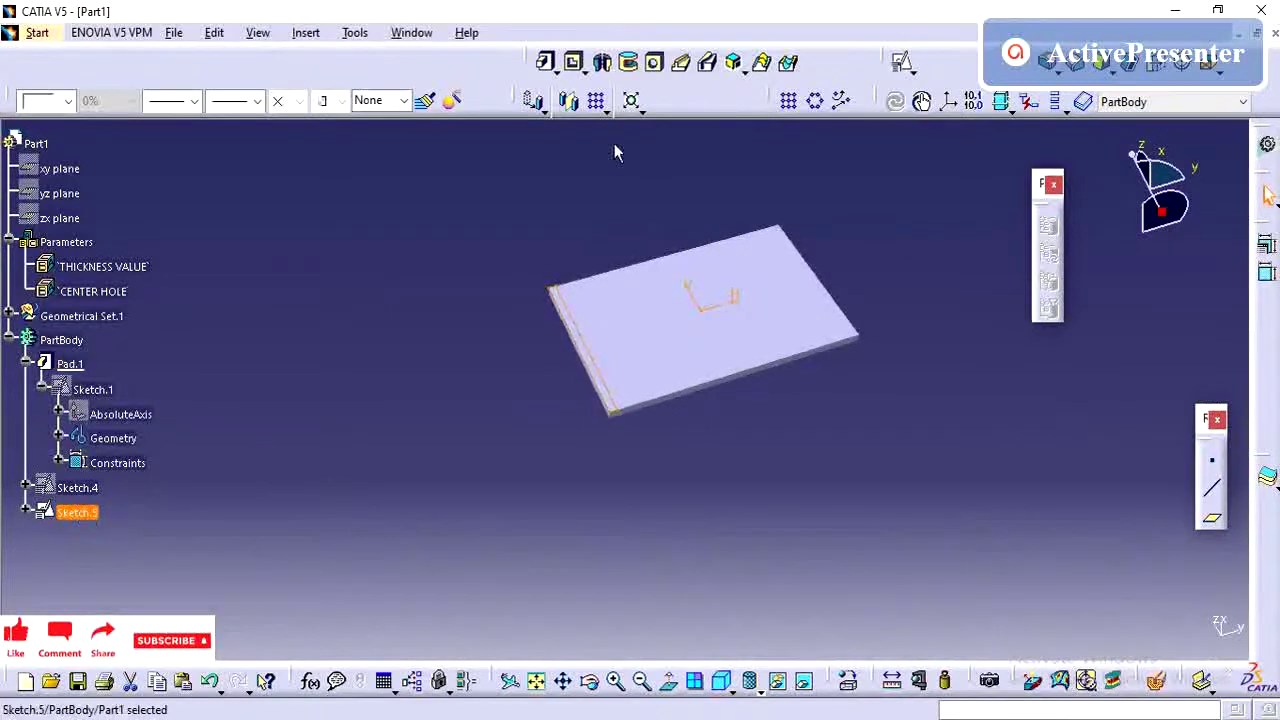
{"action": "left_click", "coordinate": [546, 64]}
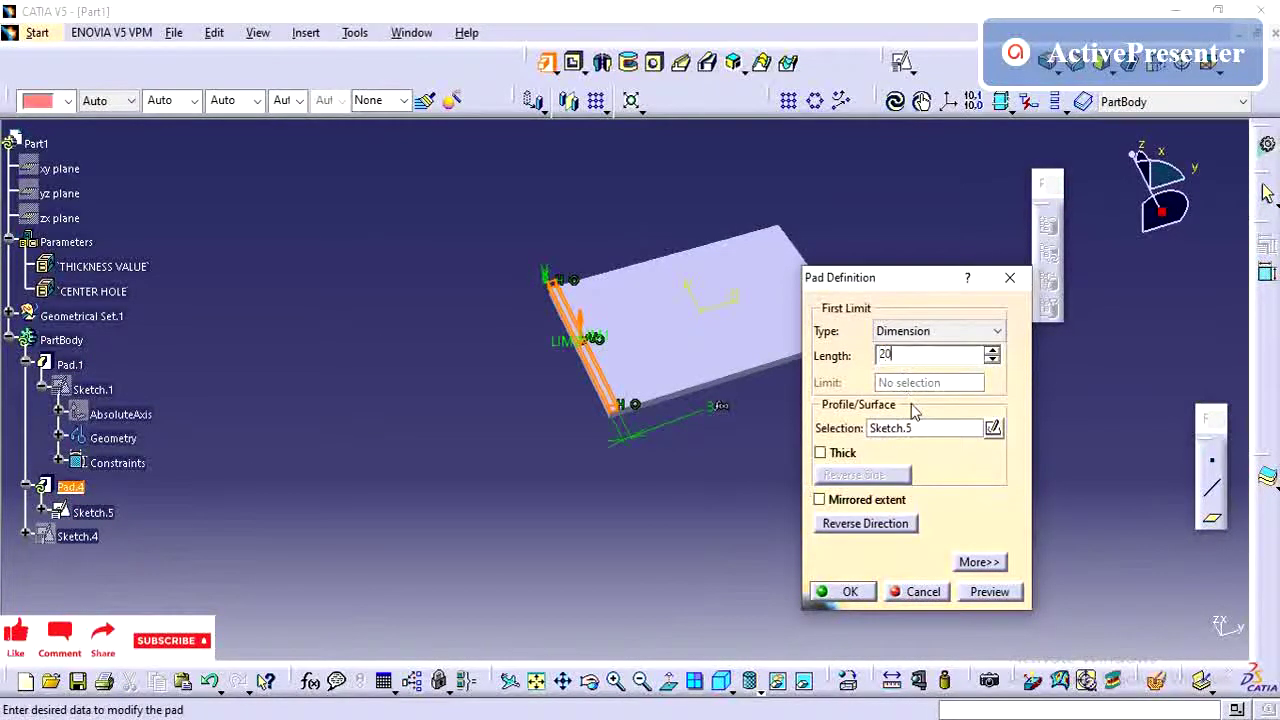
{"action": "key", "text": "Return"}
{"action": "middle_click_drag", "start_coordinate": [731, 406], "coordinate": [606, 478]}
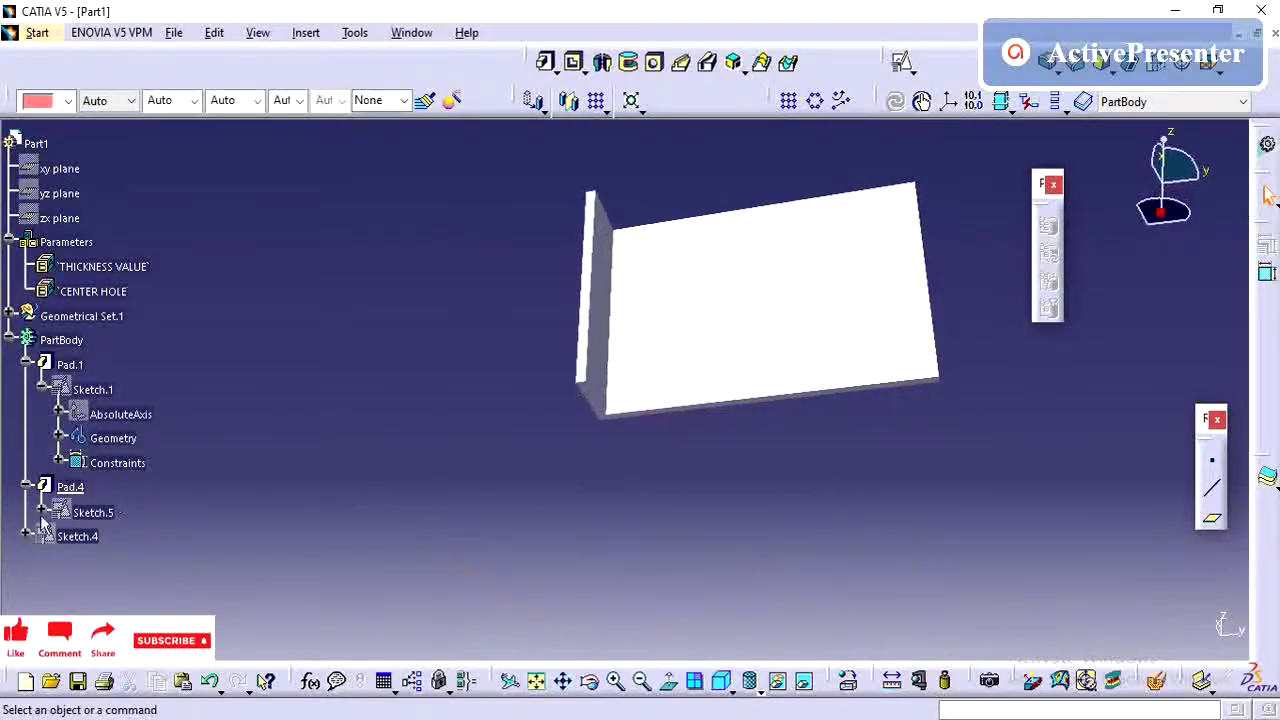
Show Sketch.4 and cut its circle through the plate as a pocket 20 mm deep with mirrored extent.
{"action": "right_click", "coordinate": [80, 536]}
{"action": "left_click", "coordinate": [186, 183]}
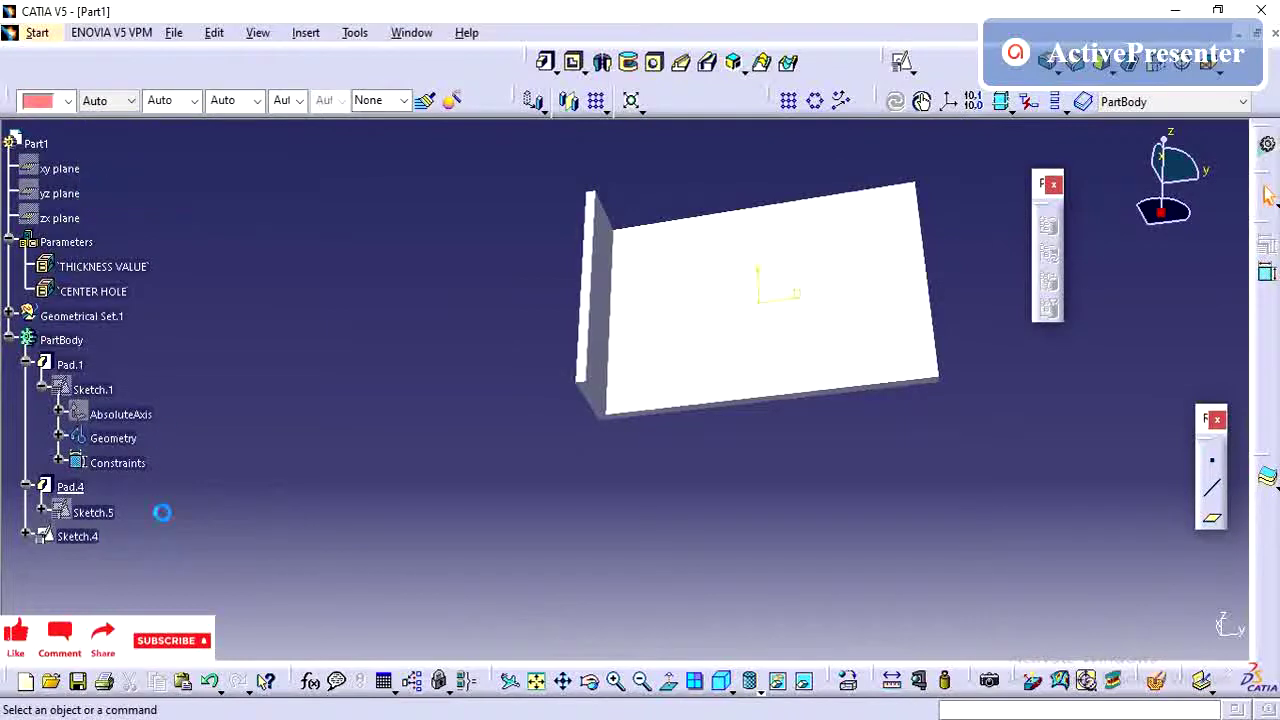
{"action": "left_click", "coordinate": [78, 536]}
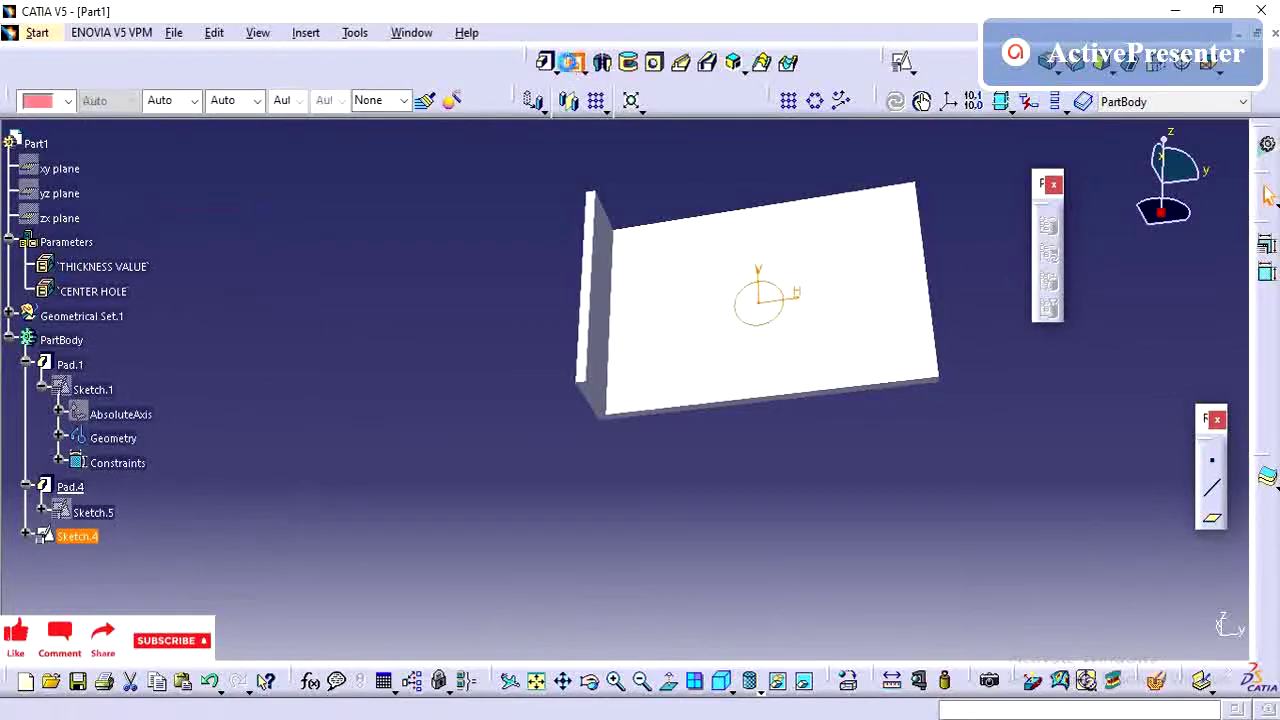
{"action": "left_click", "coordinate": [570, 62]}
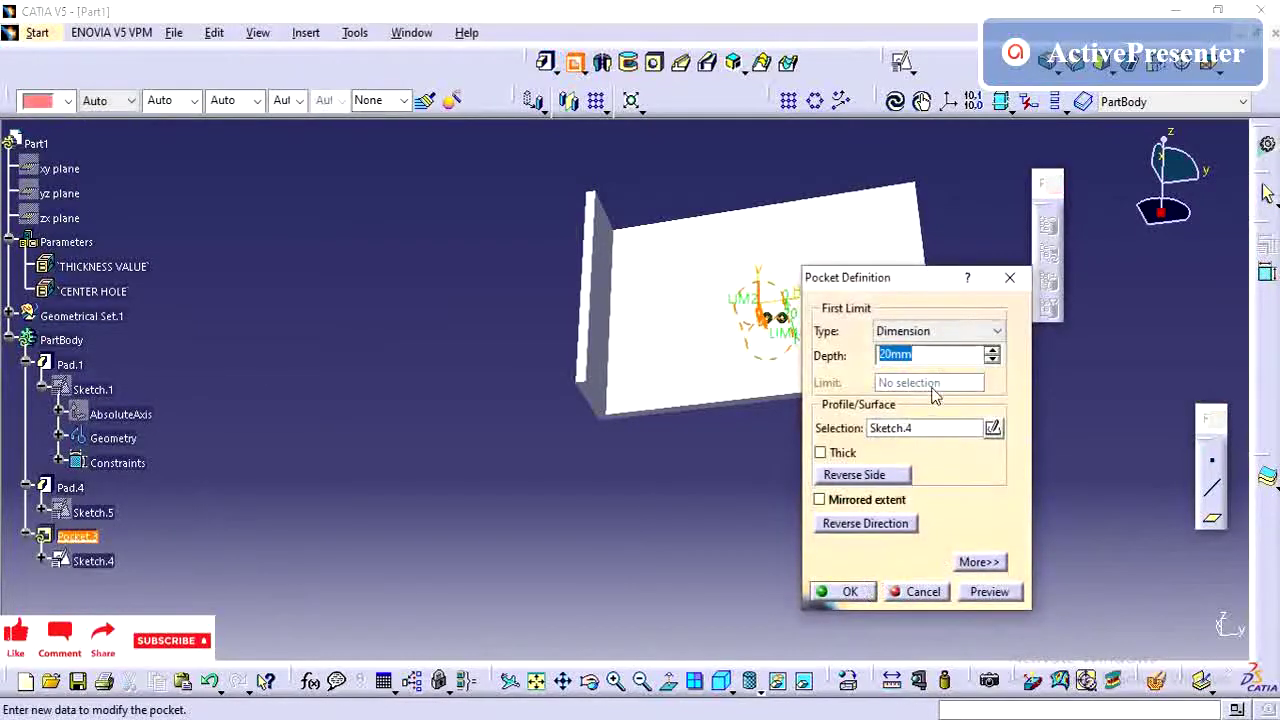
{"action": "left_click", "coordinate": [868, 500]}
{"action": "left_click", "coordinate": [845, 591]}
{"action": "middle_click_drag", "start_coordinate": [700, 470], "coordinate": [731, 320]}
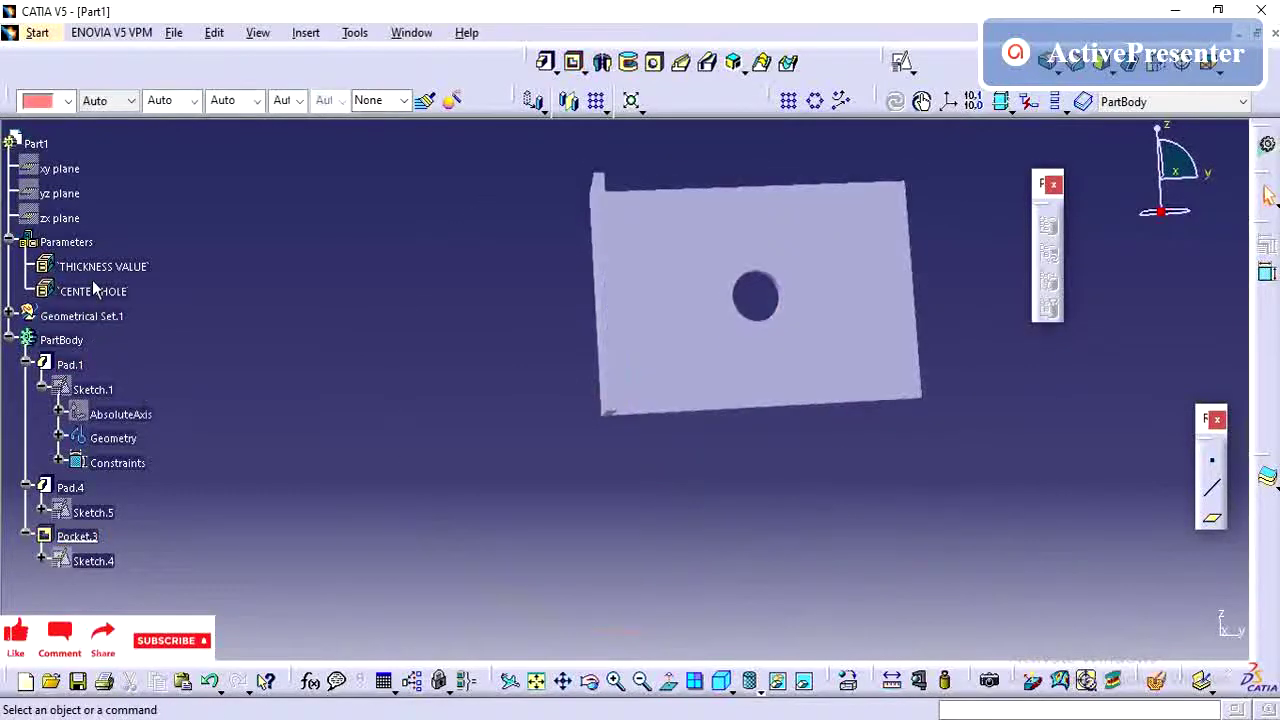
Open the formulas of Pocket.3 and start a new formula for its Activity parameter.
{"action": "middle_click_drag", "start_coordinate": [593, 335], "coordinate": [623, 320]}
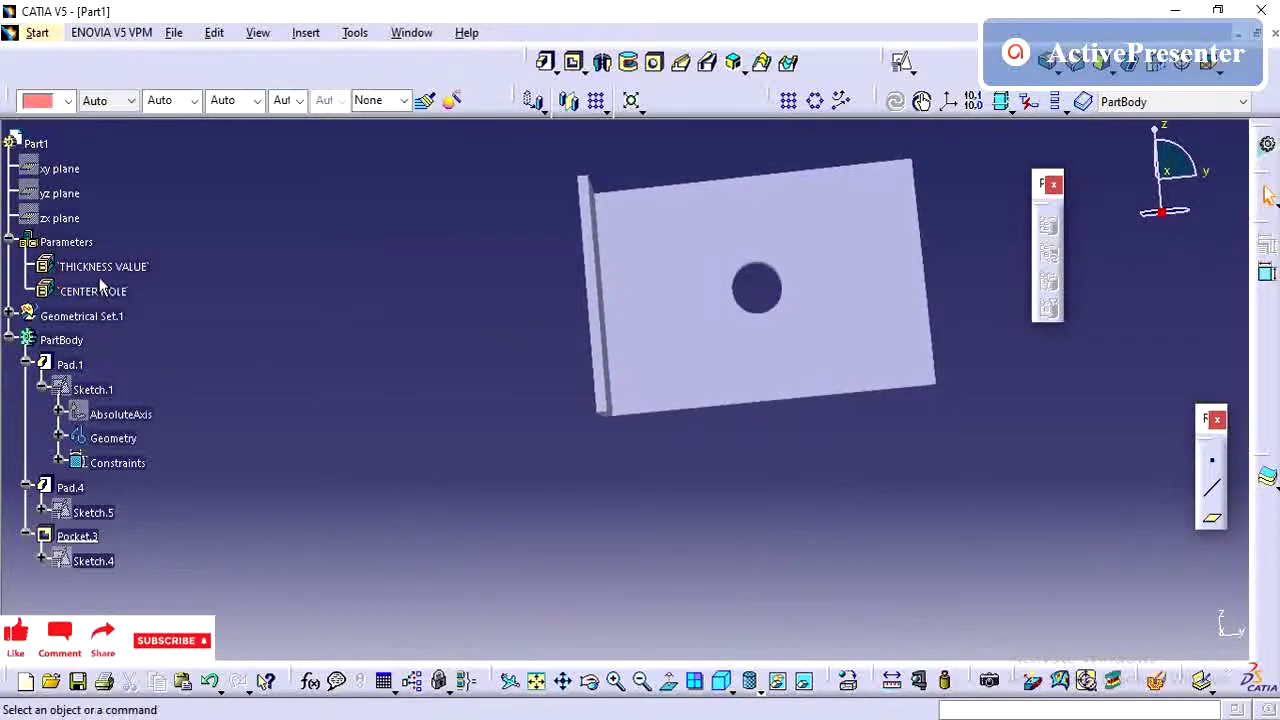
{"action": "left_click", "coordinate": [88, 538]}
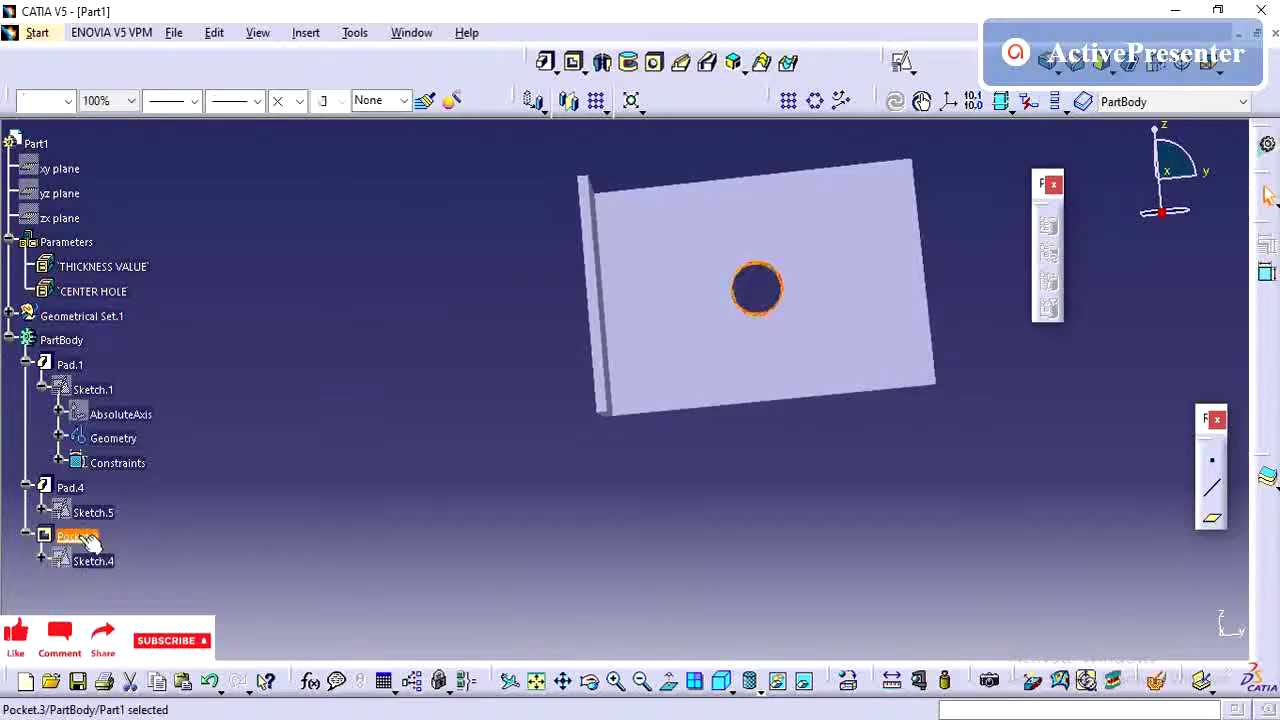
{"action": "left_click", "coordinate": [313, 684]}
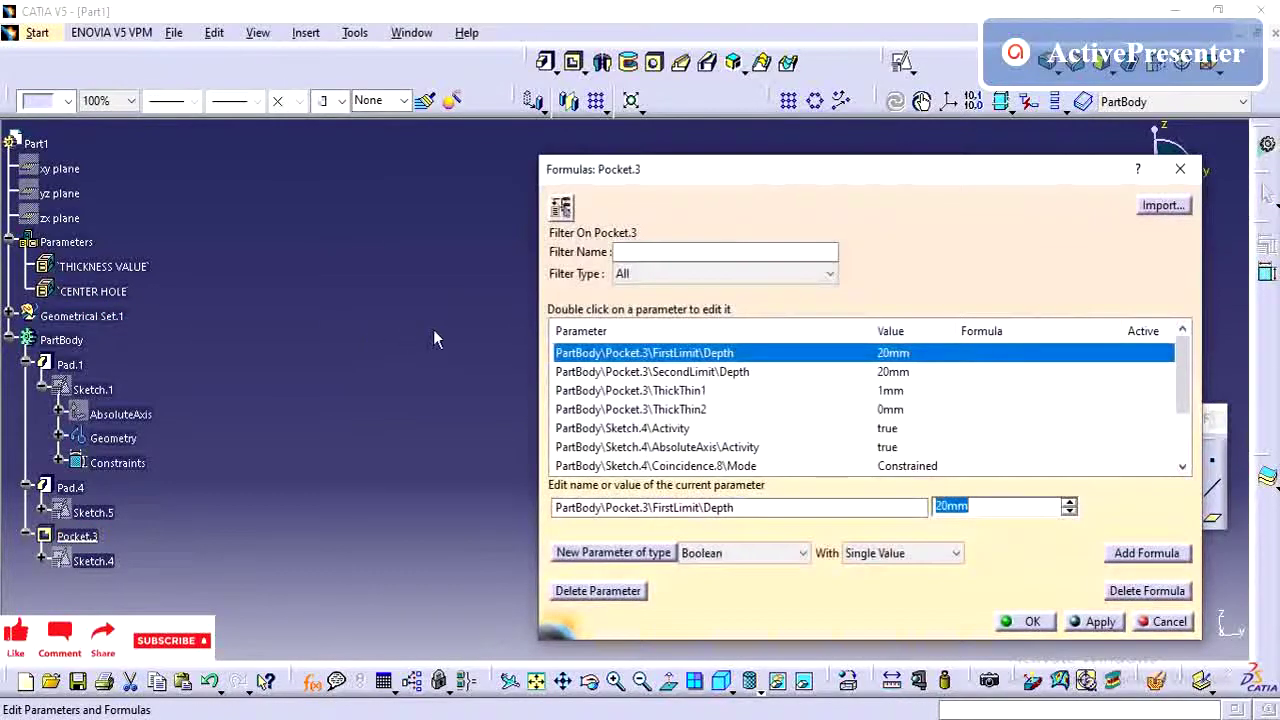
{"action": "scroll", "coordinate": [840, 395], "scroll_direction": "down", "scroll_amount": 2}
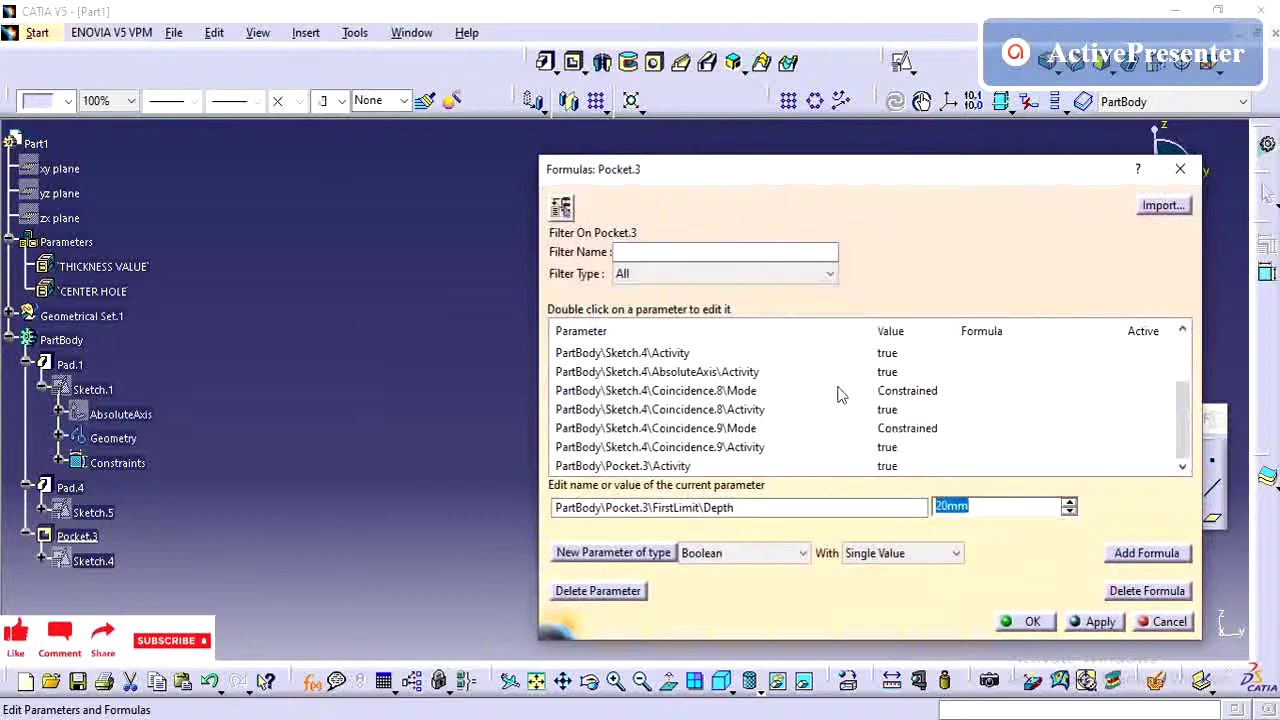
{"action": "left_click", "coordinate": [700, 468]}
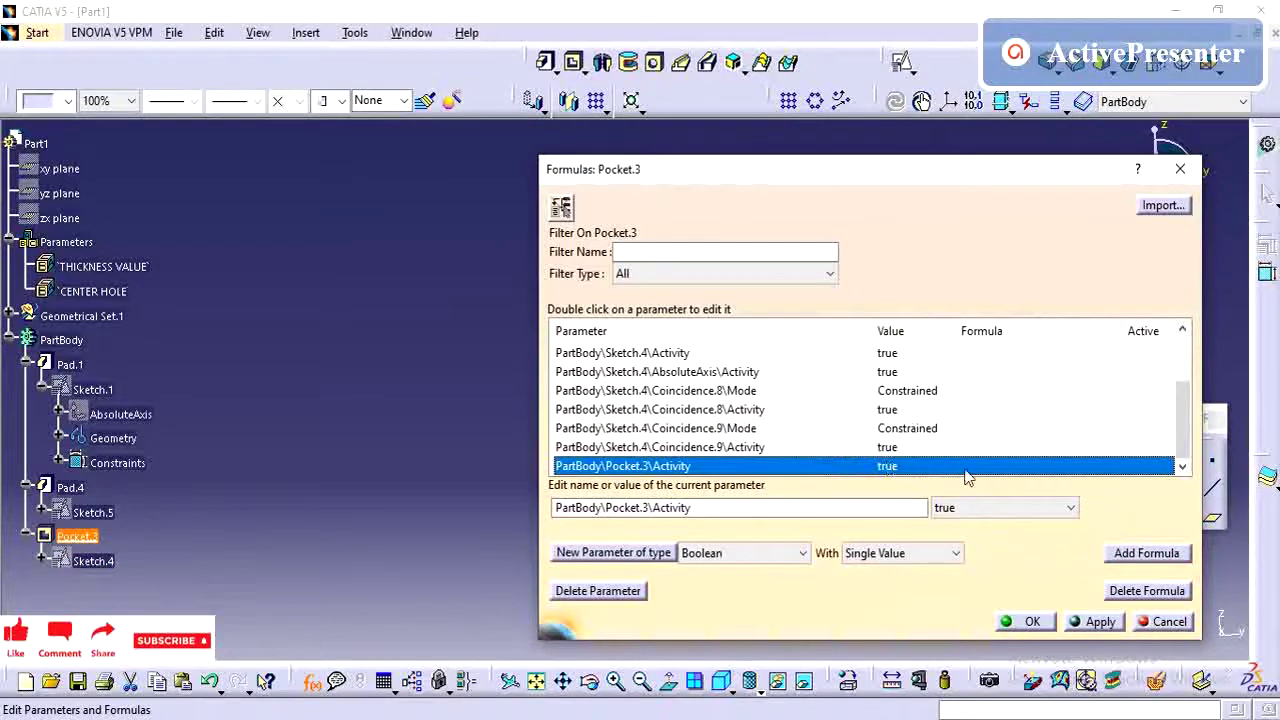
{"action": "left_click", "coordinate": [1146, 553]}
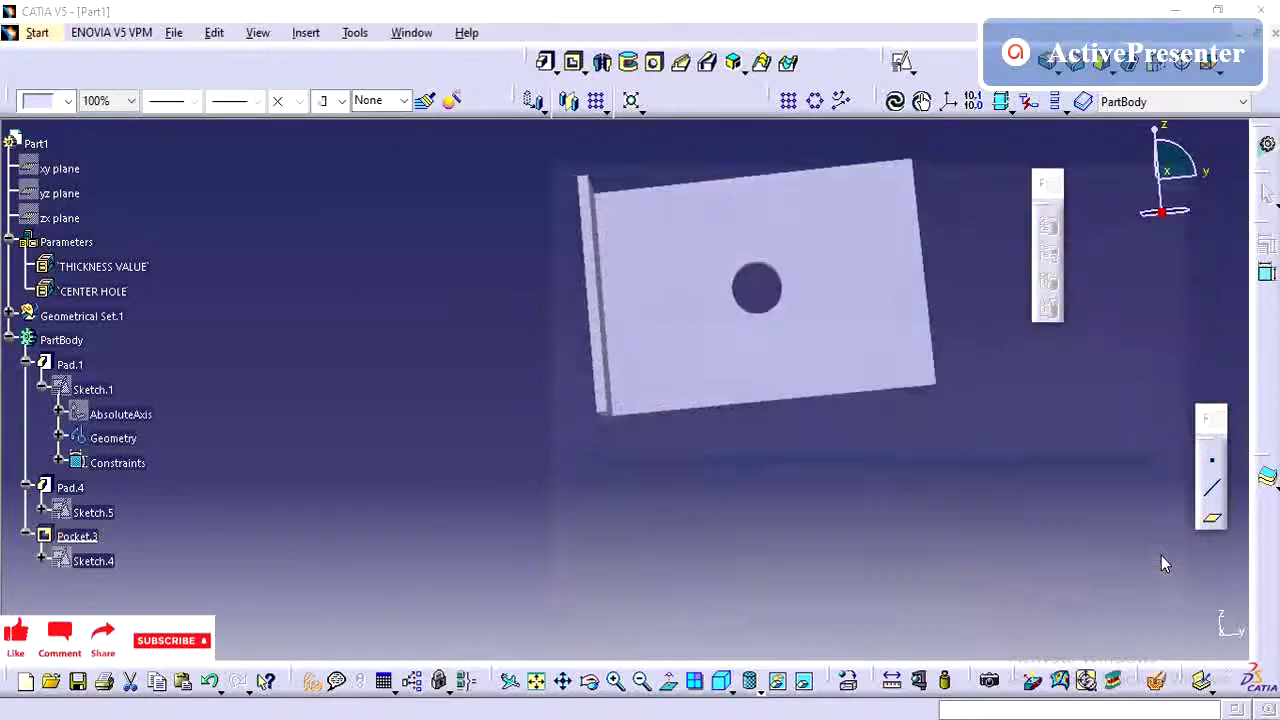
Set the Activity formula of Pocket.3 equal to the CENTER HOLE parameter, and apply and confirm it.
{"action": "scroll", "coordinate": [975, 385], "scroll_direction": "down", "scroll_amount": 15}
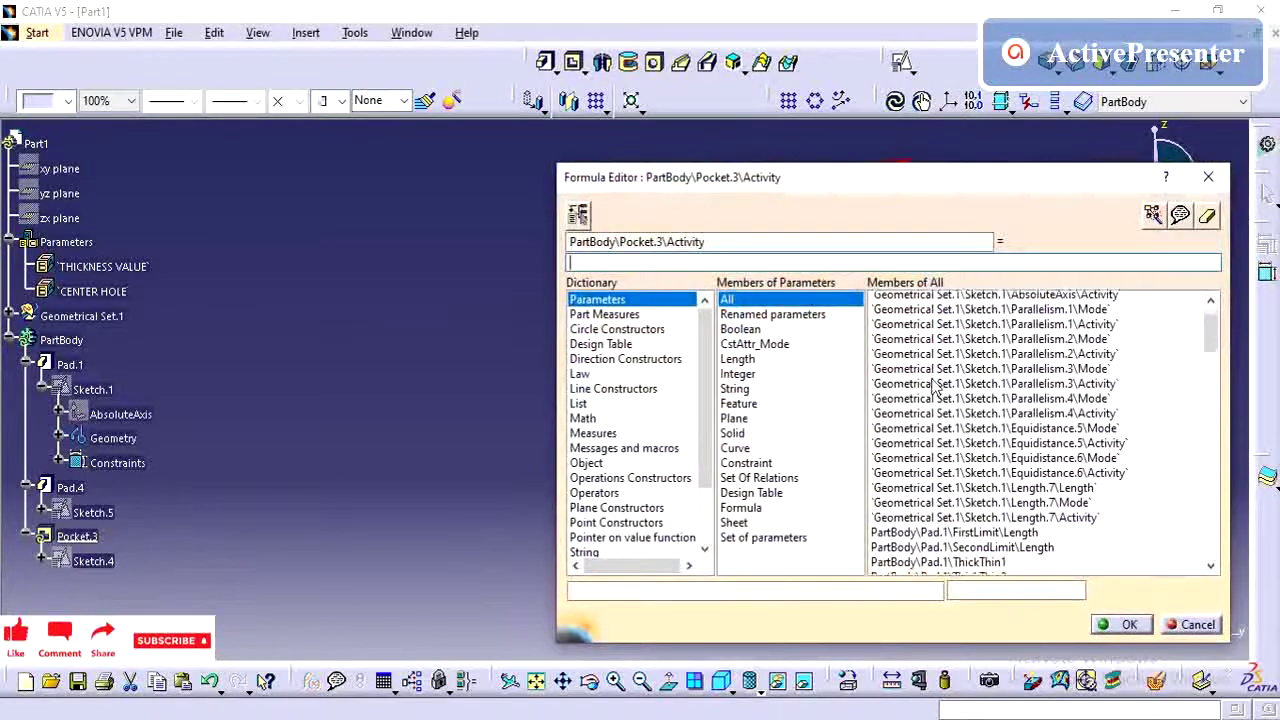
{"action": "scroll", "coordinate": [935, 385], "scroll_direction": "down", "scroll_amount": 9}
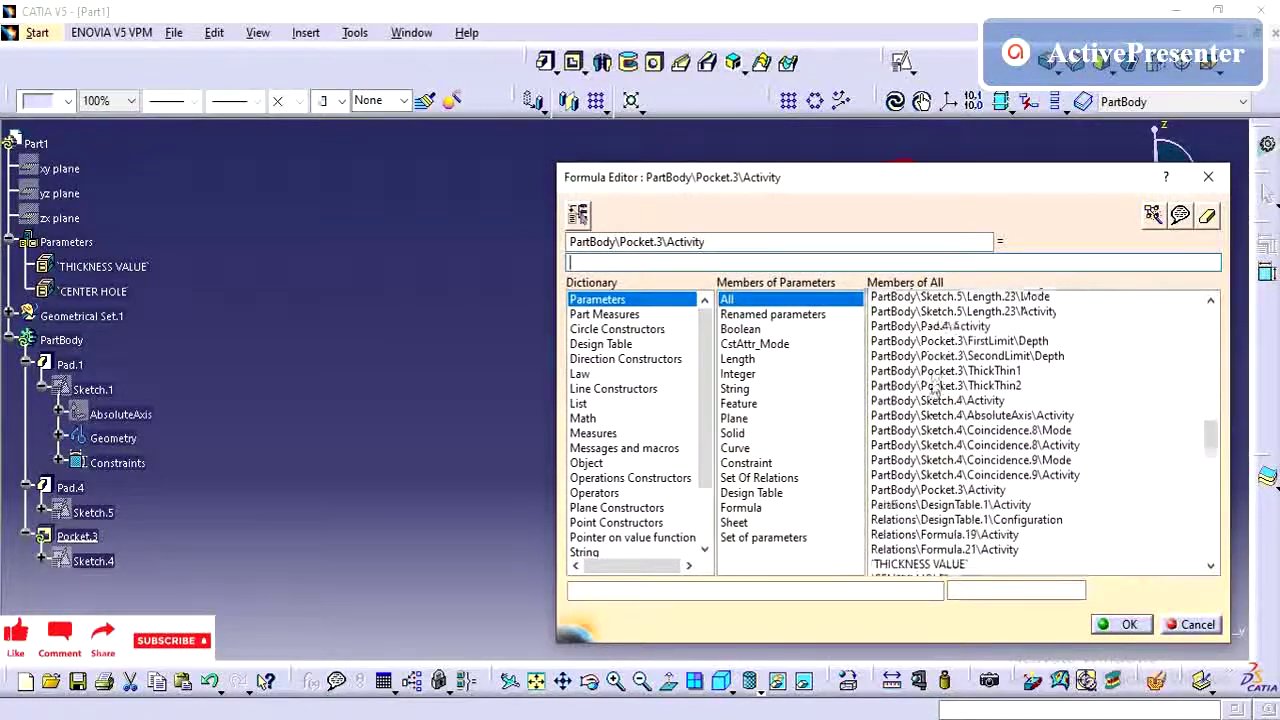
{"action": "scroll", "coordinate": [943, 378], "scroll_direction": "up", "scroll_amount": 1}
{"action": "left_click", "coordinate": [945, 329]}
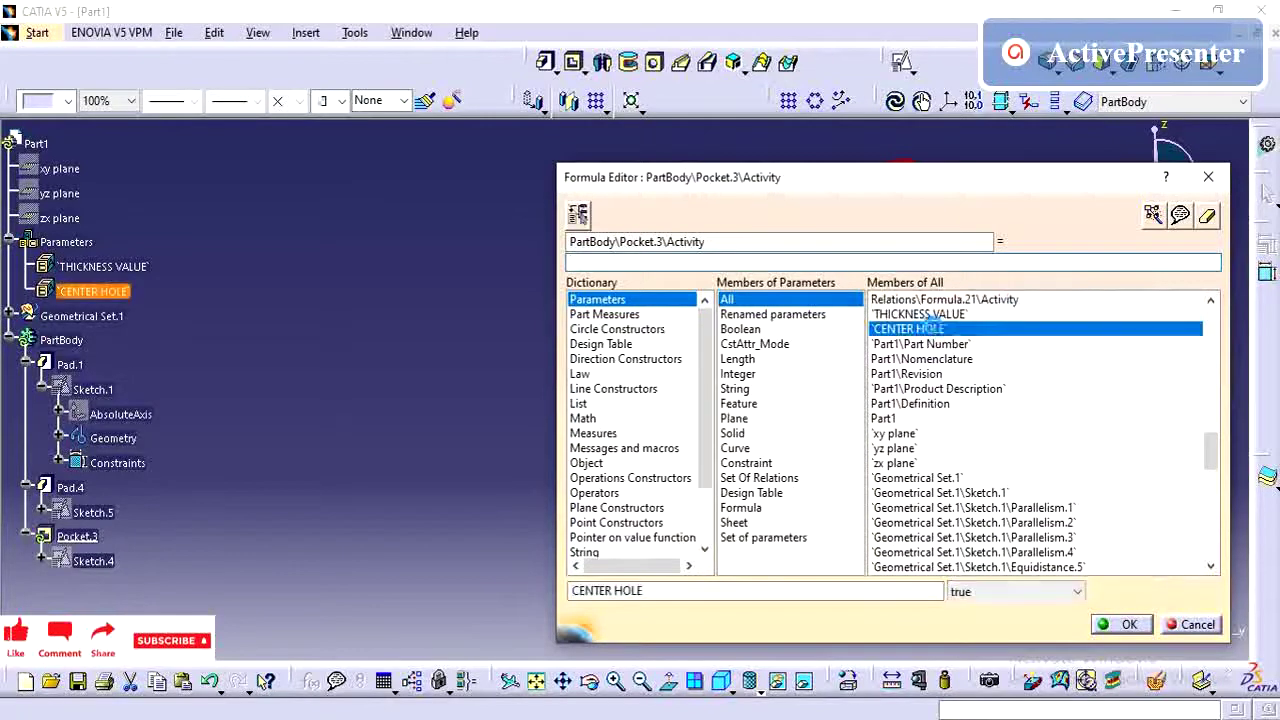
{"action": "double_click", "coordinate": [958, 330]}
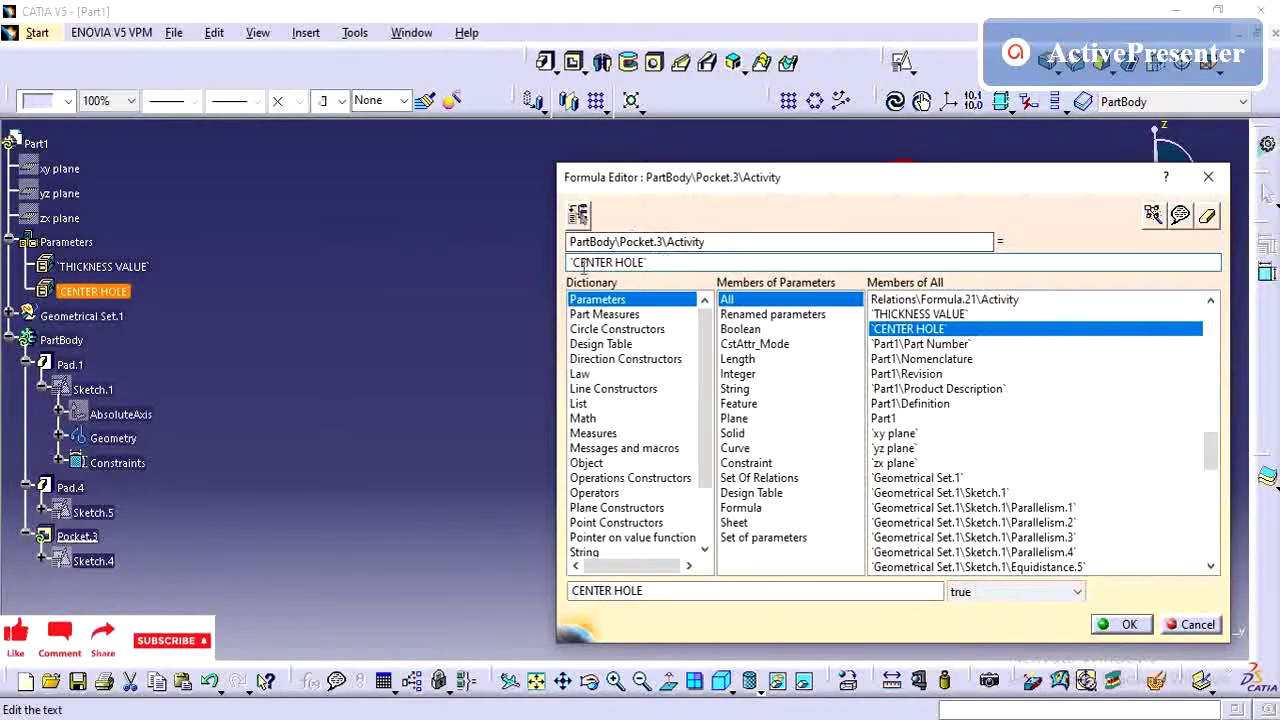
{"action": "left_click", "coordinate": [1122, 626]}
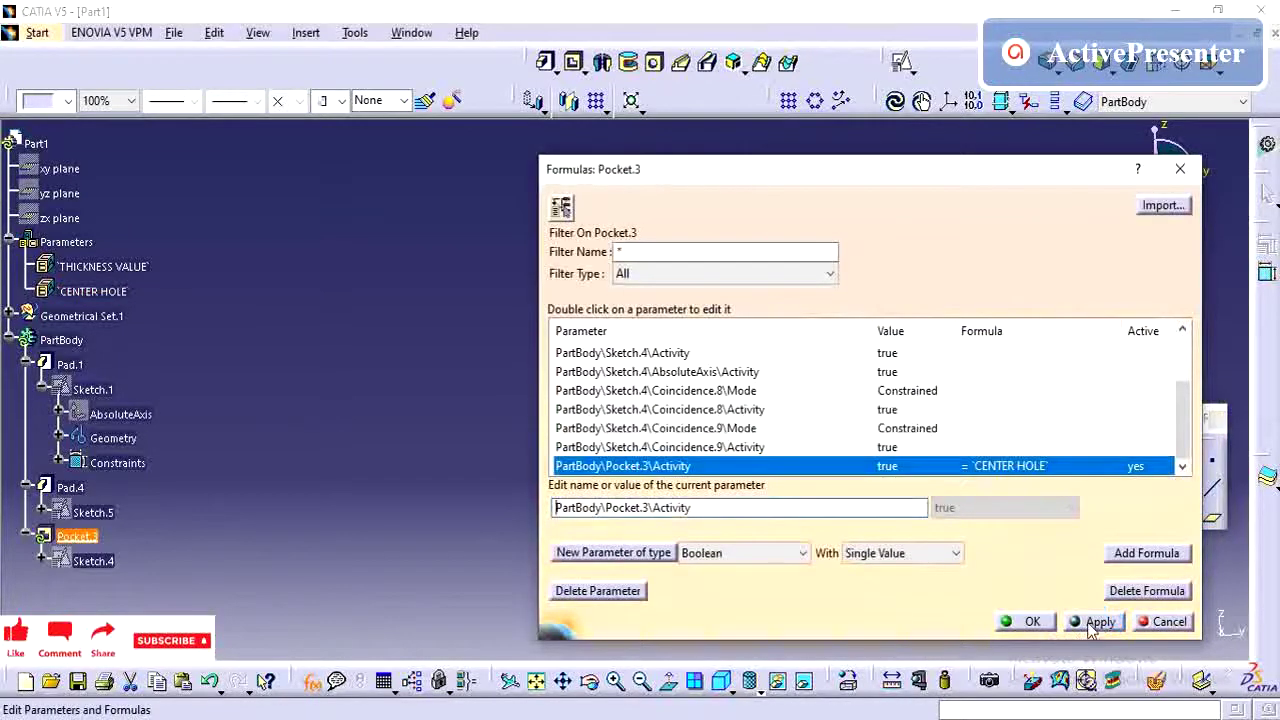
{"action": "left_click", "coordinate": [1092, 624]}
{"action": "left_click", "coordinate": [1038, 628]}
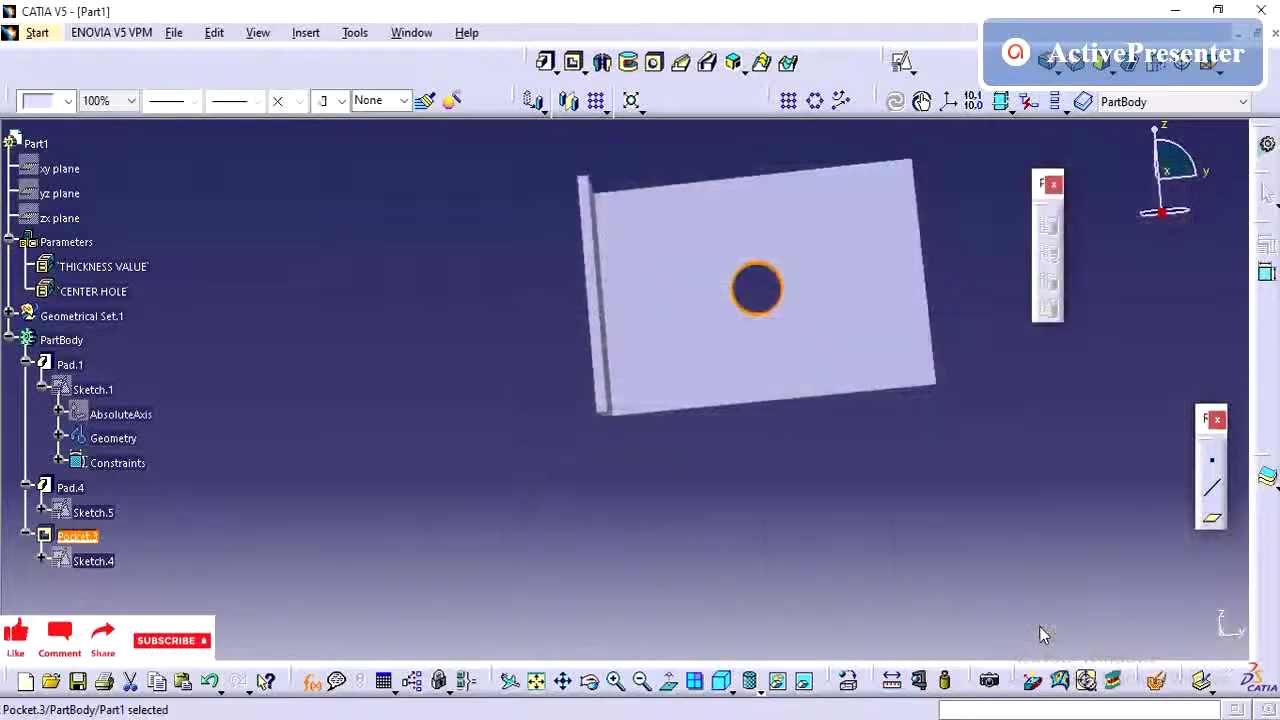
Set the CENTER HOLE parameter to false and confirm the change.
{"action": "left_click", "coordinate": [190, 345]}
{"action": "double_click", "coordinate": [70, 291]}
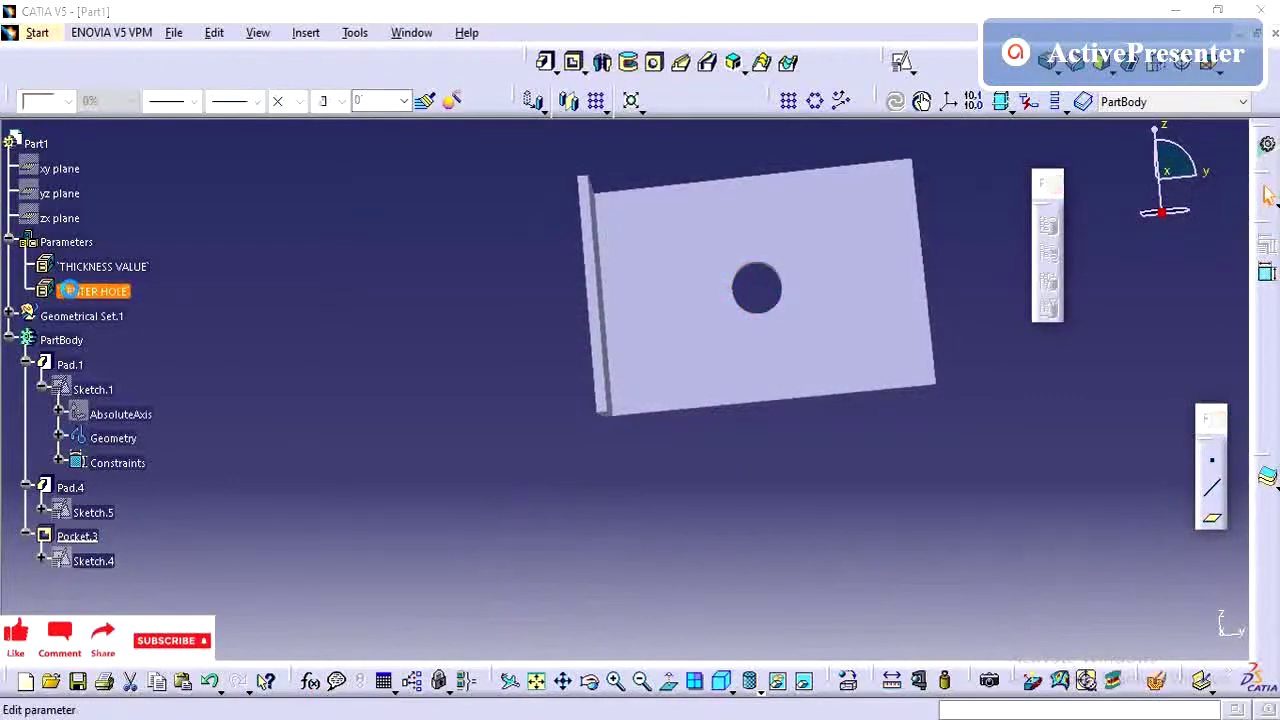
{"action": "left_click_drag", "start_coordinate": [172, 297], "coordinate": [324, 276]}
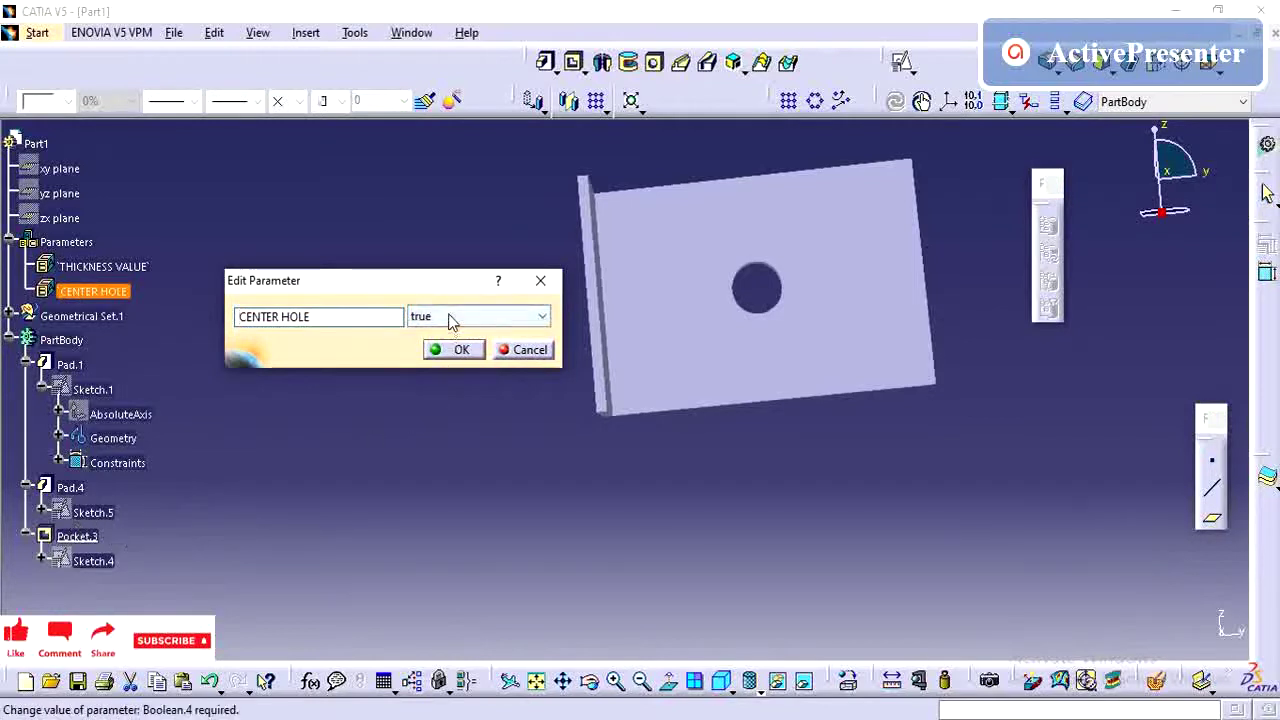
{"action": "left_click", "coordinate": [541, 316]}
{"action": "left_click", "coordinate": [430, 333]}
{"action": "left_click", "coordinate": [449, 352]}
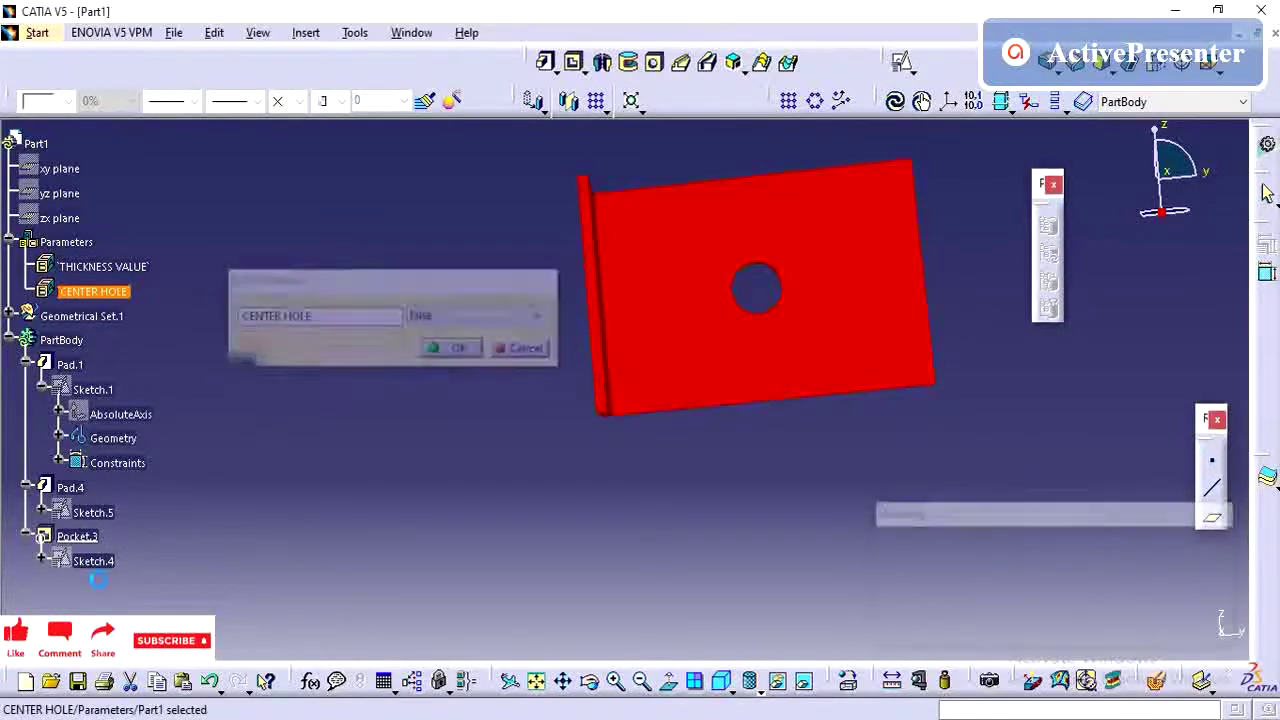
Collapse the Pad.1 and Pad.4 branches of the specification tree and inspect the plate.
{"action": "left_click", "coordinate": [26, 364]}
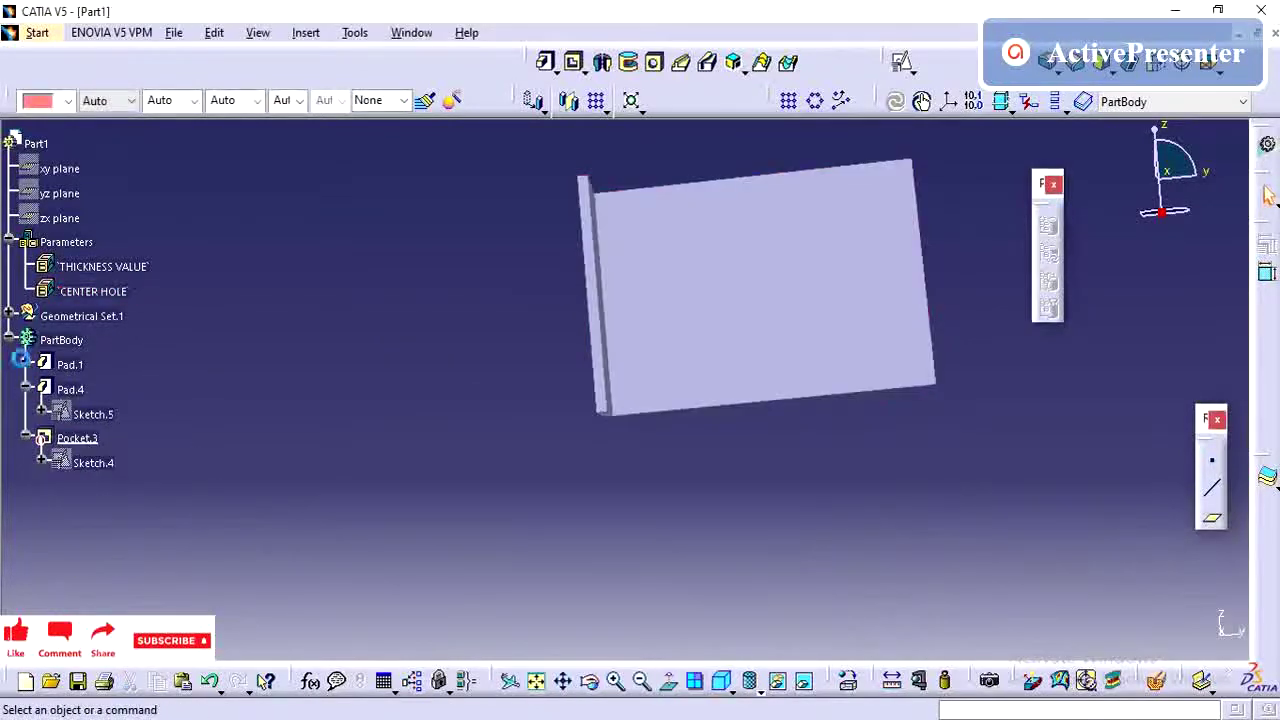
{"action": "left_click", "coordinate": [26, 389]}
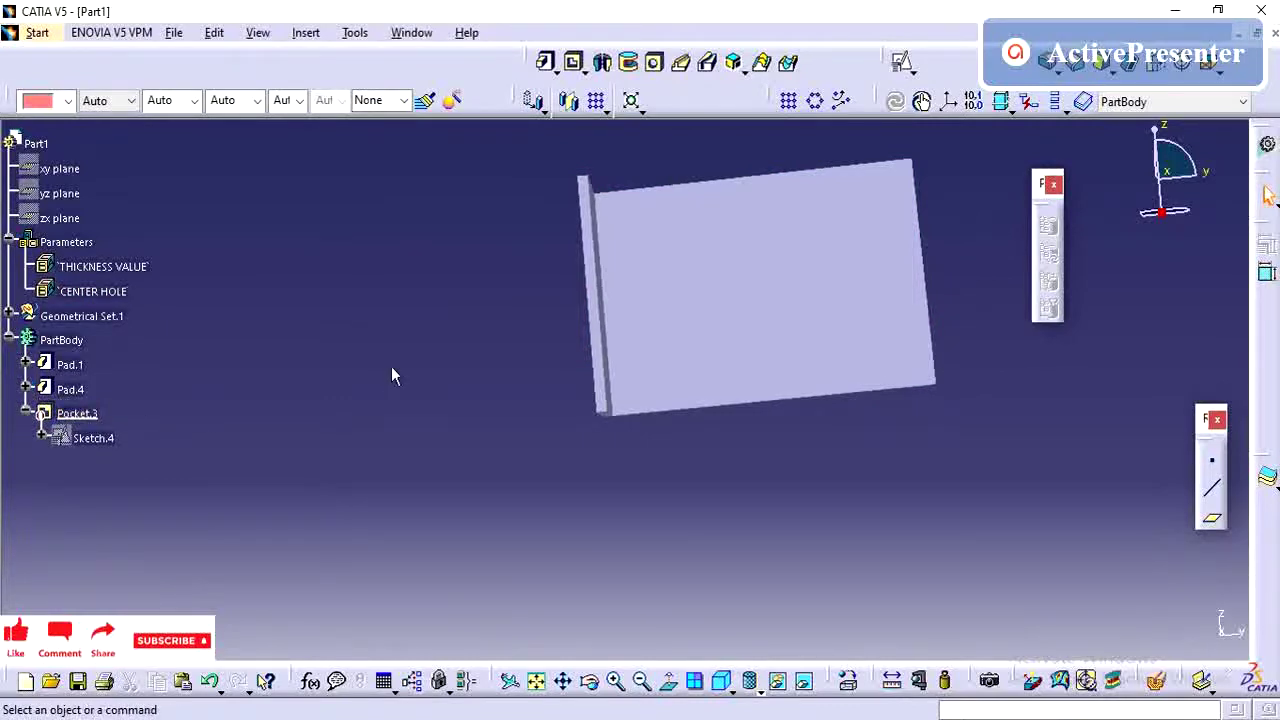
{"action": "mouse_move", "coordinate": [391, 371]}
{"action": "middle_mouse_down"}
{"action": "mouse_move", "coordinate": [337, 429]}
{"action": "mouse_move", "coordinate": [337, 406]}
{"action": "mouse_move", "coordinate": [652, 260]}
{"action": "middle_mouse_up"}
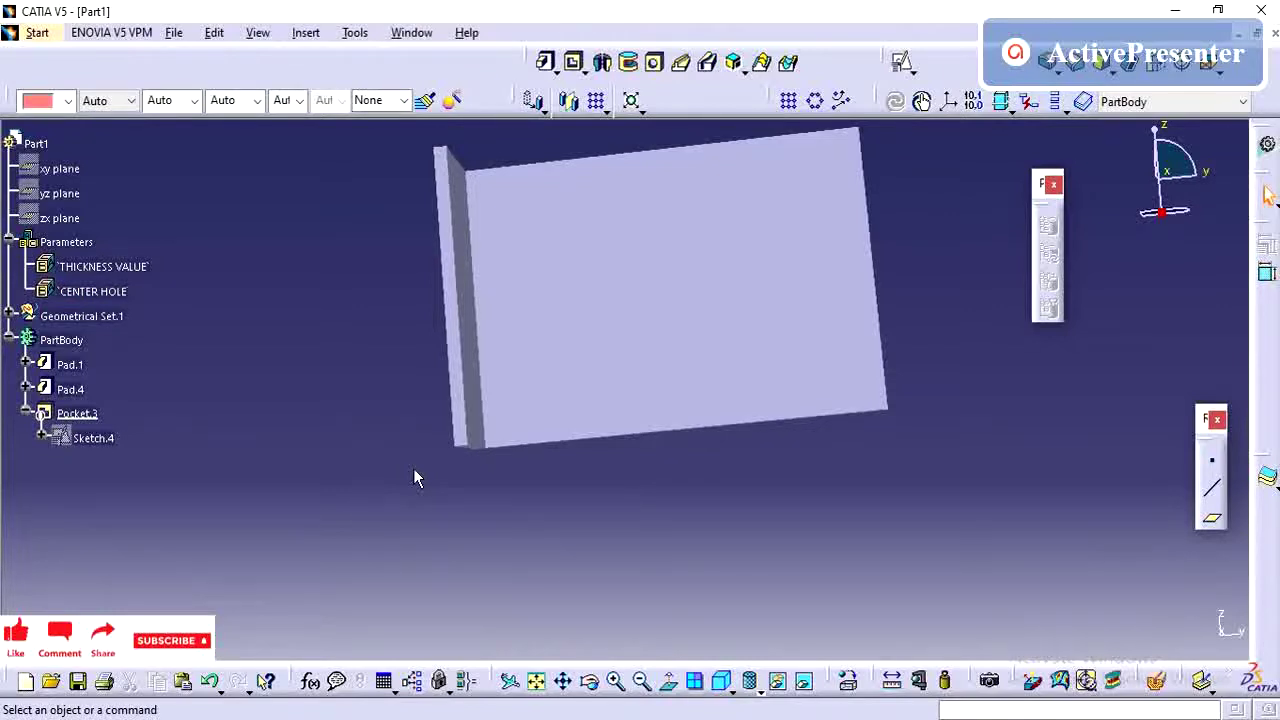
{"action": "middle_click_drag", "start_coordinate": [455, 464], "coordinate": [461, 497]}
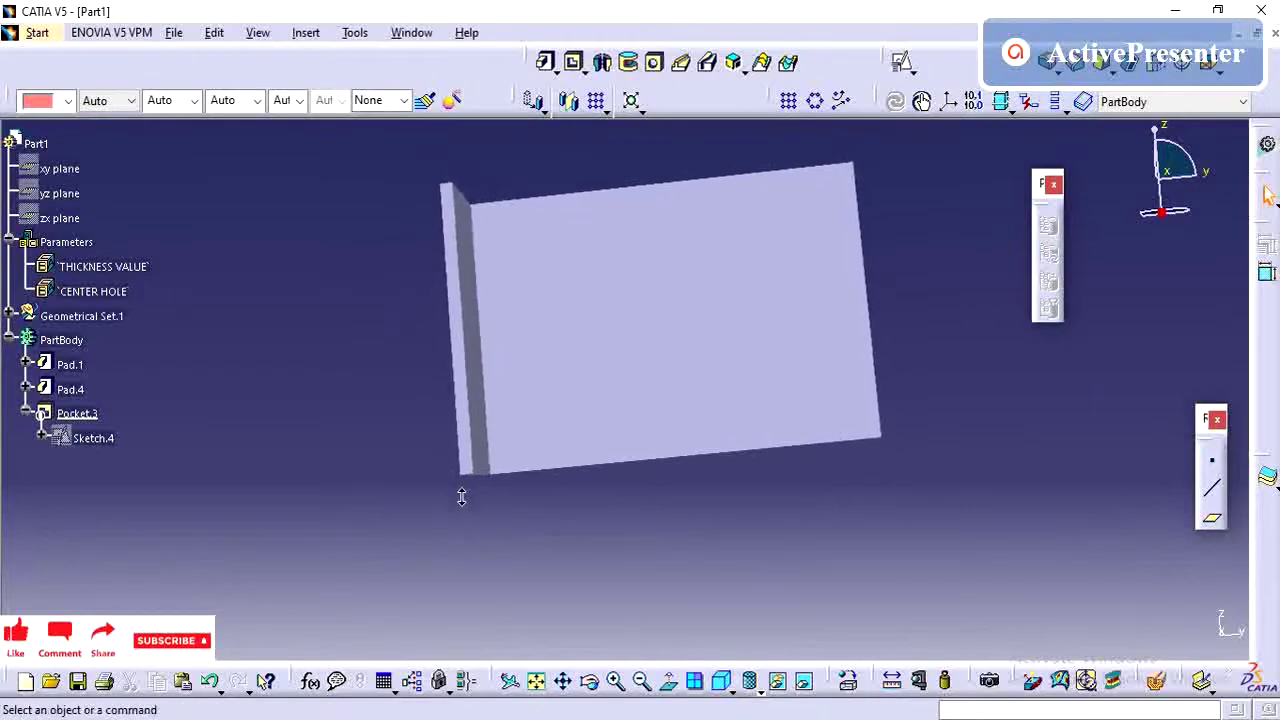